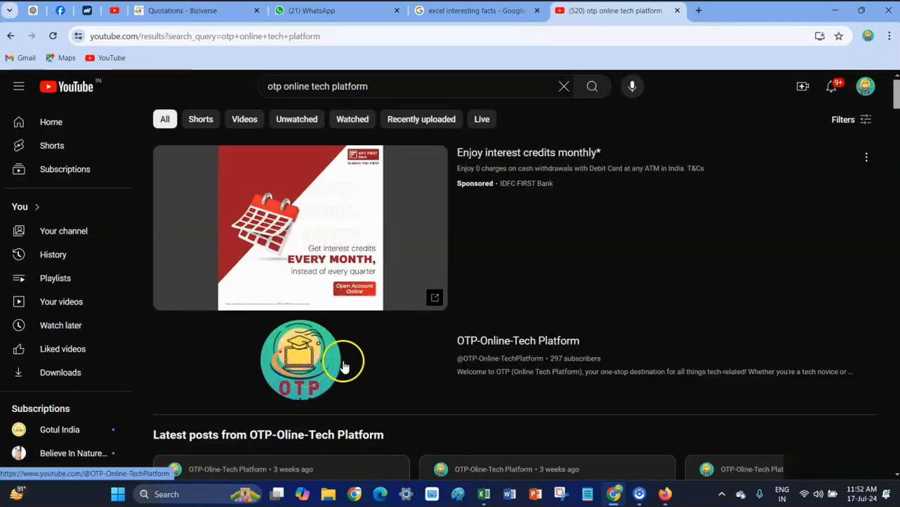
Open the OTP-Online-Tech Platform channel page from the YouTube search results.
left_click(489, 344)
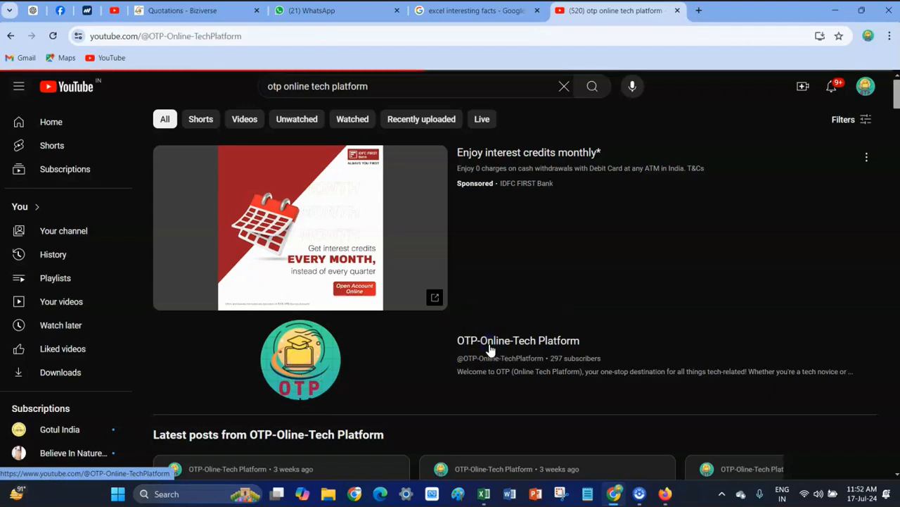
left_click(334, 342)
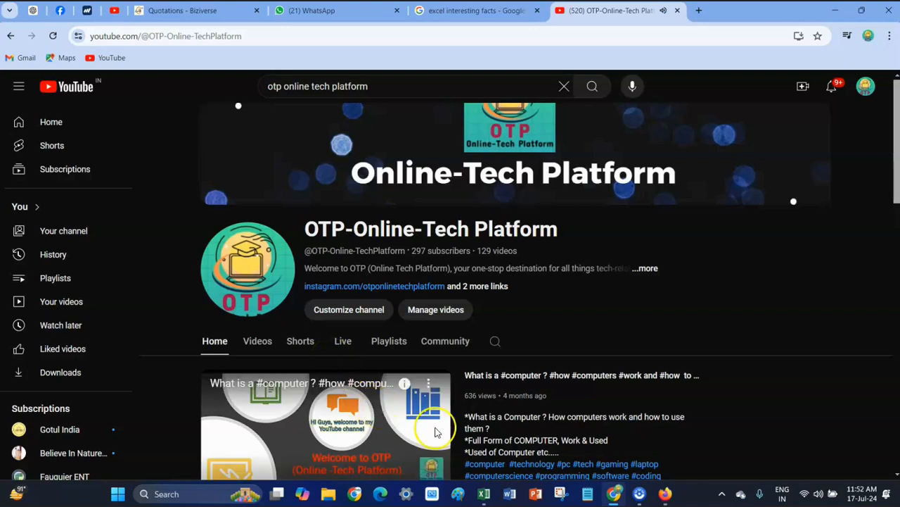
Switch to the Excel workbook and widen column O so the COUNTING heading fits.
left_click(558, 494)
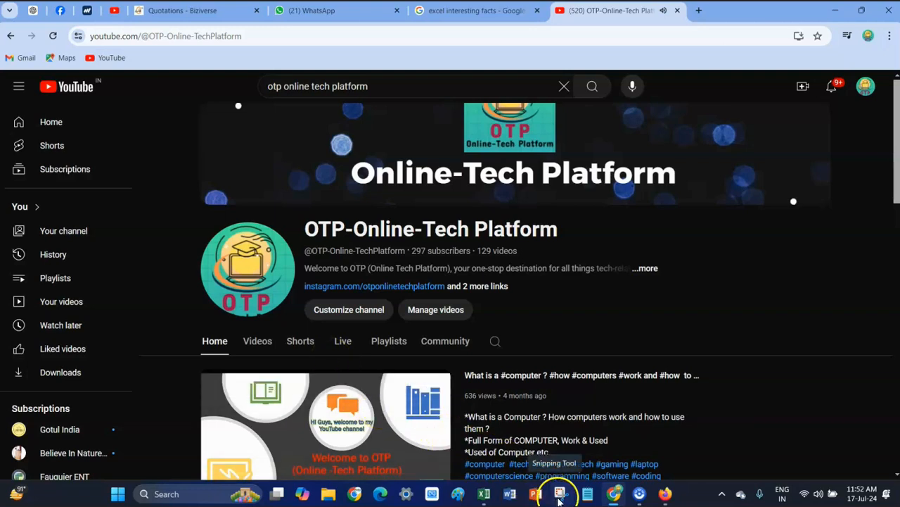
left_click(492, 498)
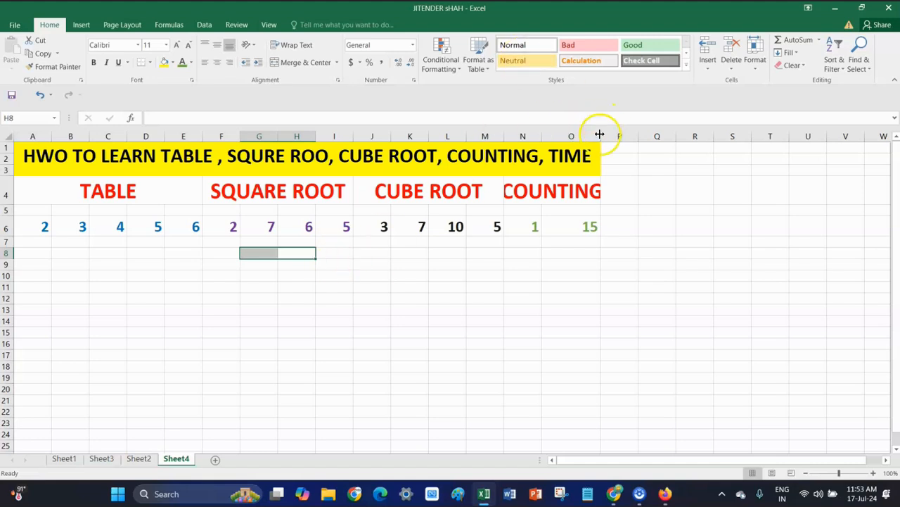
left_click_drag(599, 134, 613, 134)
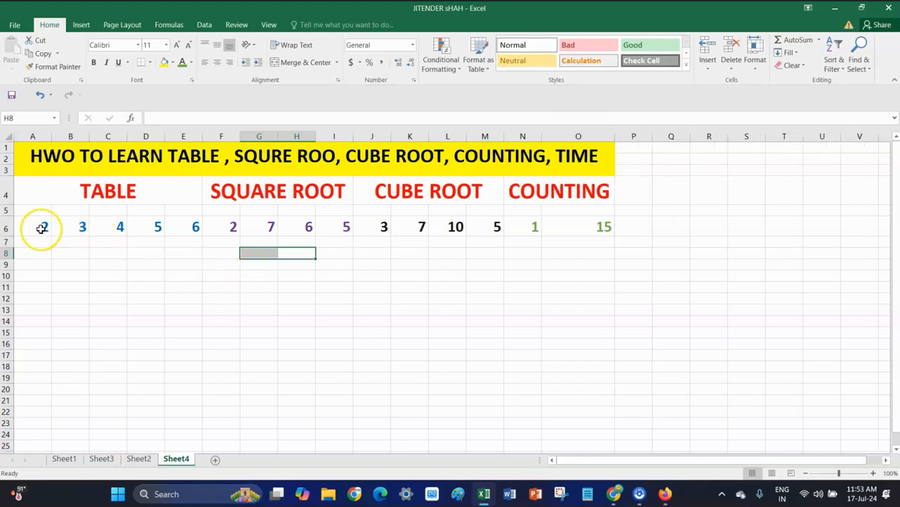
left_click(42, 227)
left_click(83, 226)
left_click(116, 226)
left_click(143, 226)
left_click(189, 224)
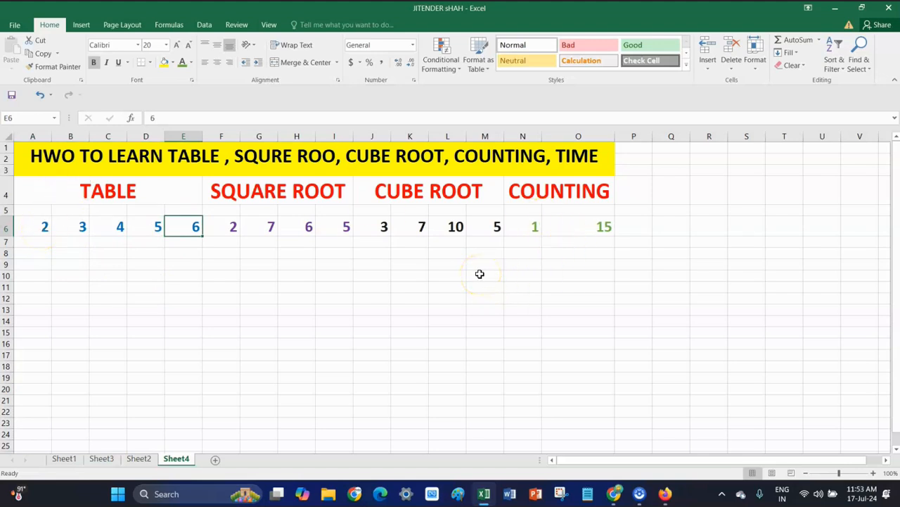
Enter 4 in A7 and 6 in B7 as the second multiples of 2 and 3.
left_click(30, 227)
left_click(40, 242)
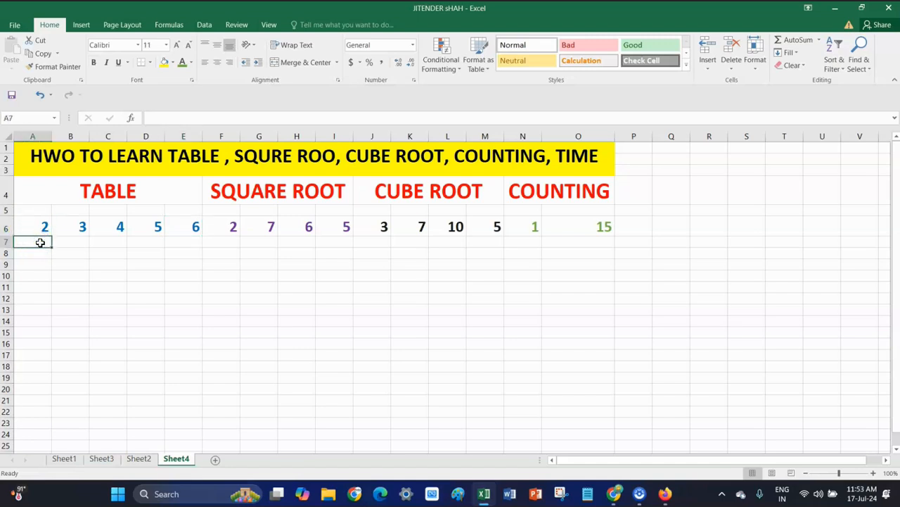
type("4")
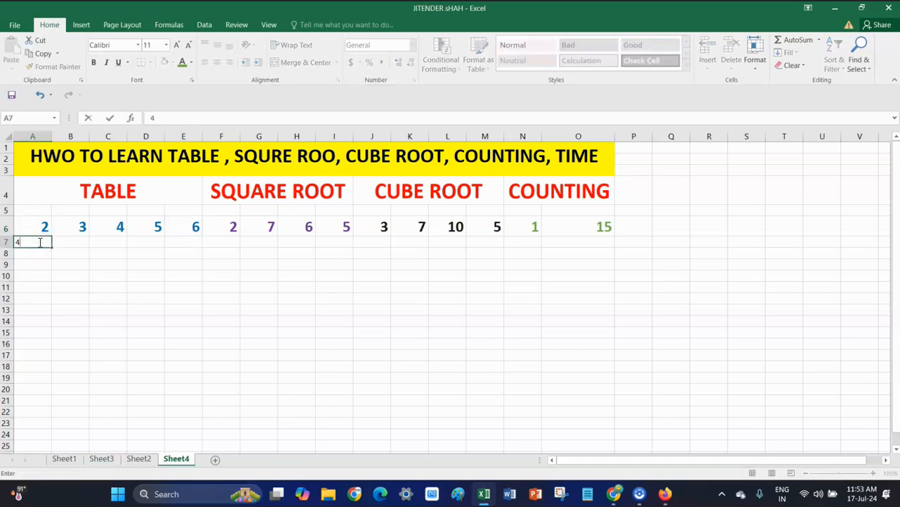
left_click(81, 242)
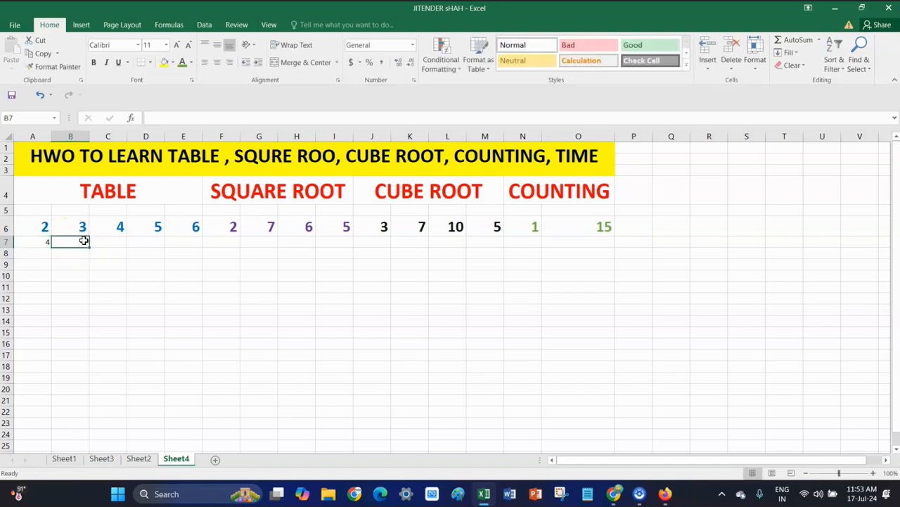
type("6")
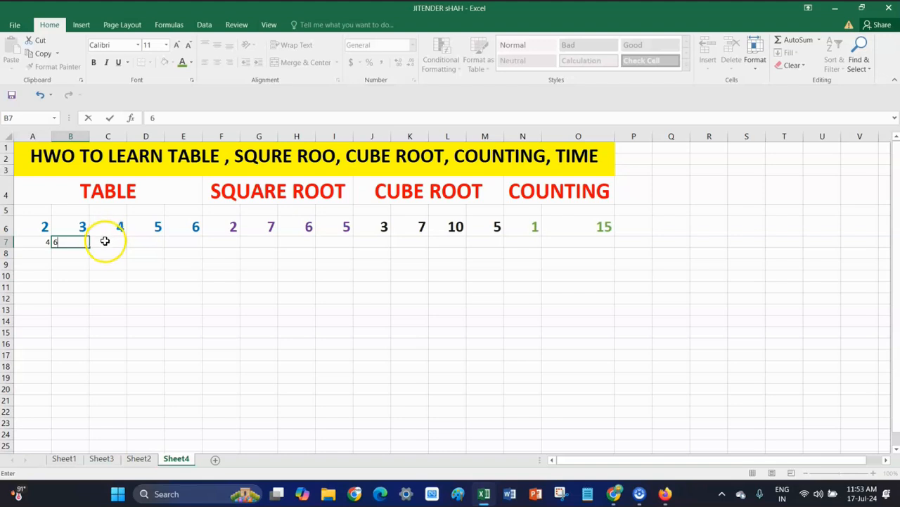
left_click(114, 242)
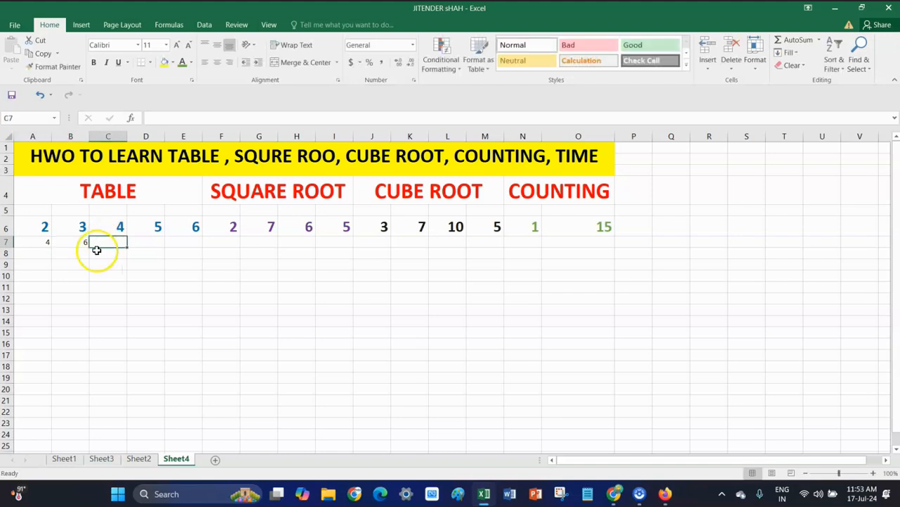
Extend the number series in A6:B7 down to row 16 with AutoFill.
left_click_drag(42, 224, 78, 242)
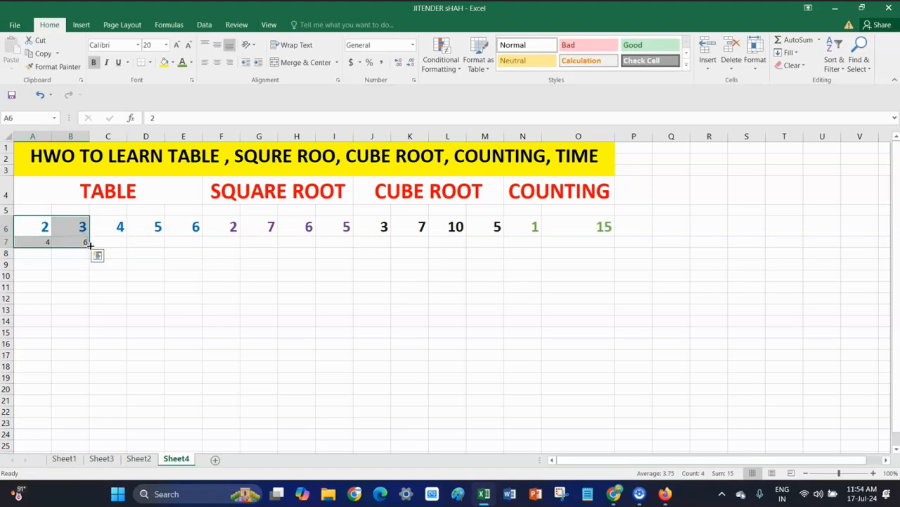
left_click_drag(88, 244, 82, 328)
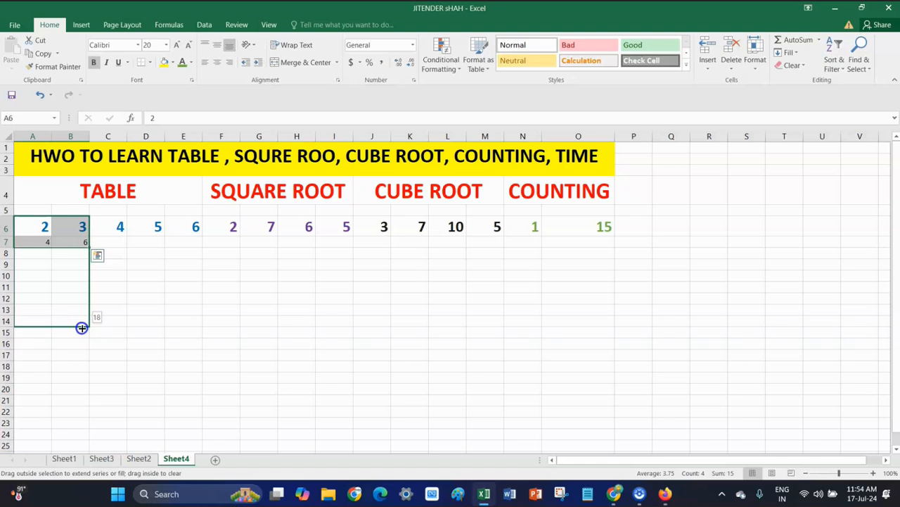
left_click_drag(82, 328, 82, 349)
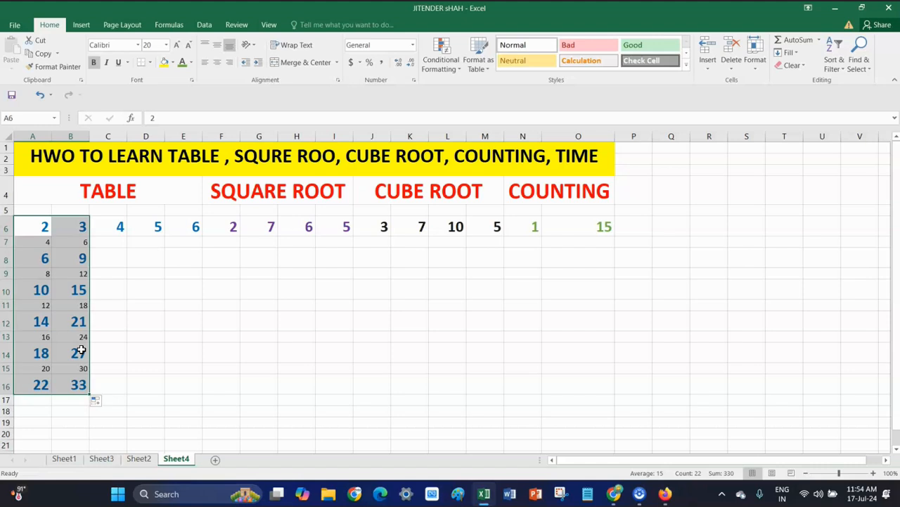
Undo the series fill and the entries in B7 and A7.
left_click(57, 242)
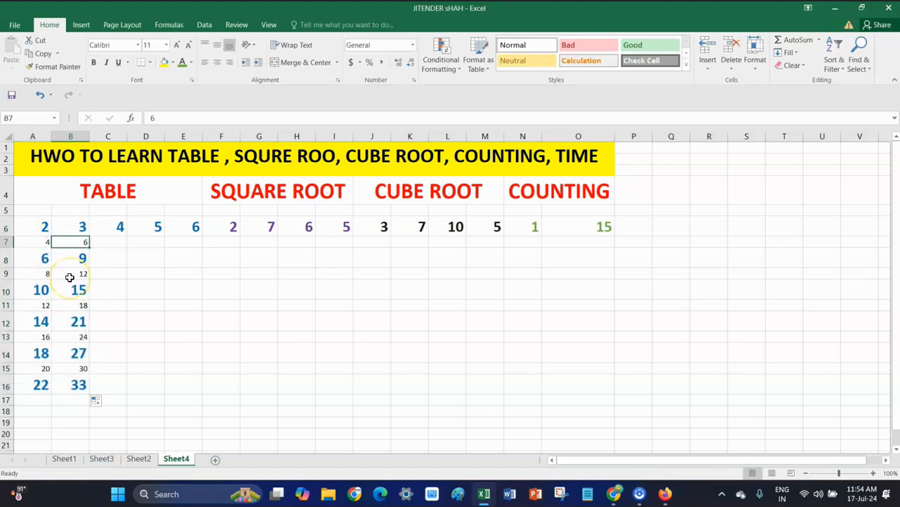
key("ctrl+z")
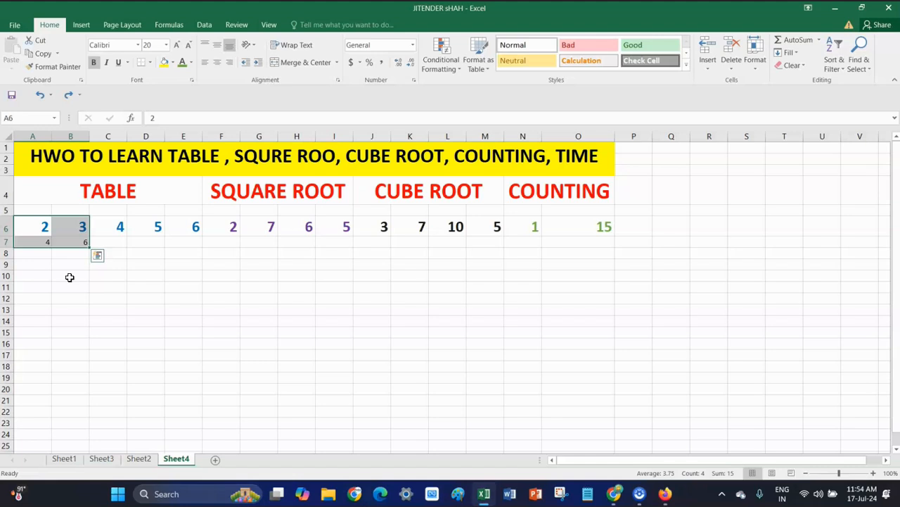
key("ctrl+z")
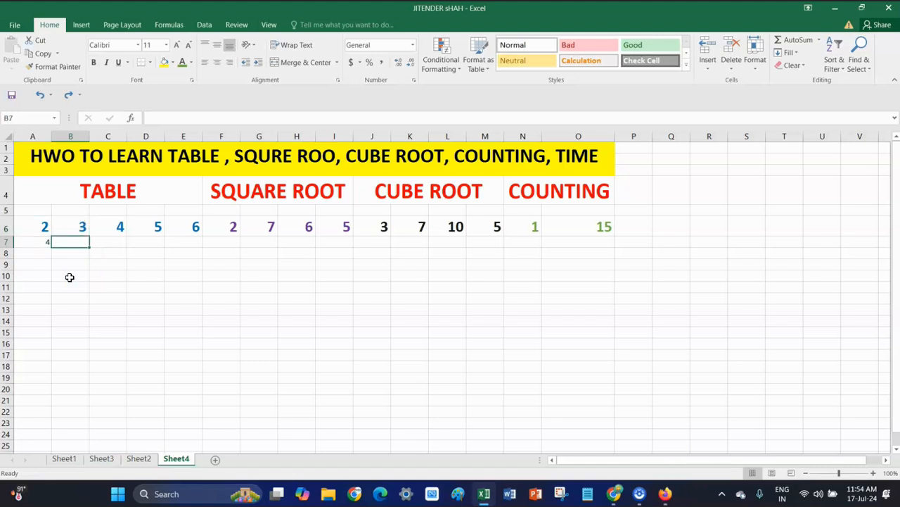
key("ctrl+z")
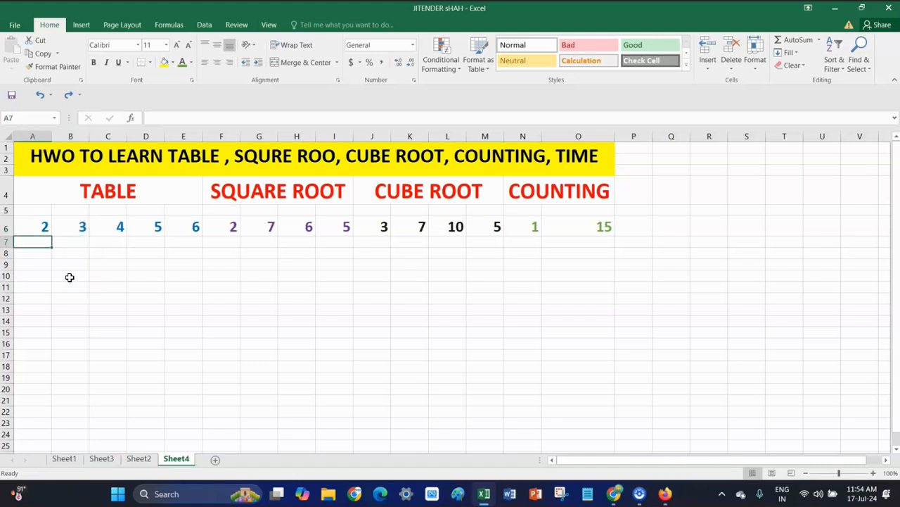
Try to fill column A down from the 2 in A6 alone, and undo the fill.
left_click(43, 229)
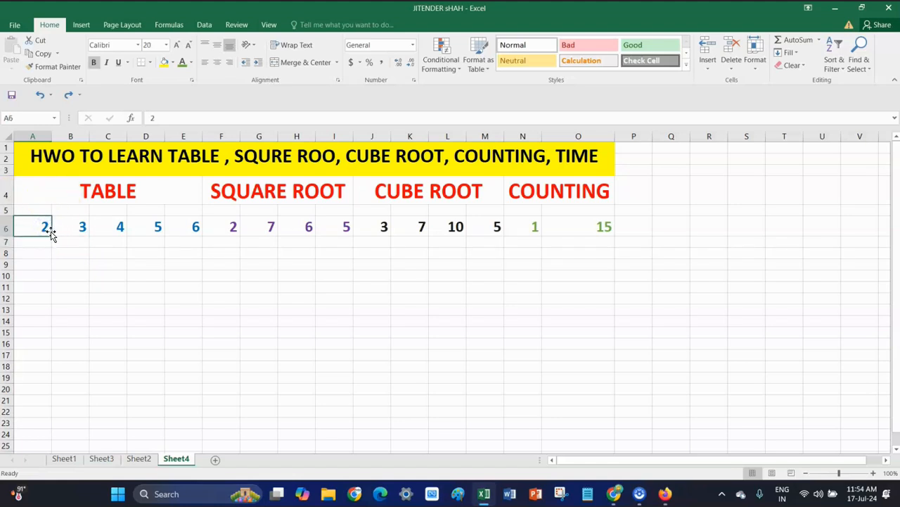
left_click_drag(51, 235, 35, 416)
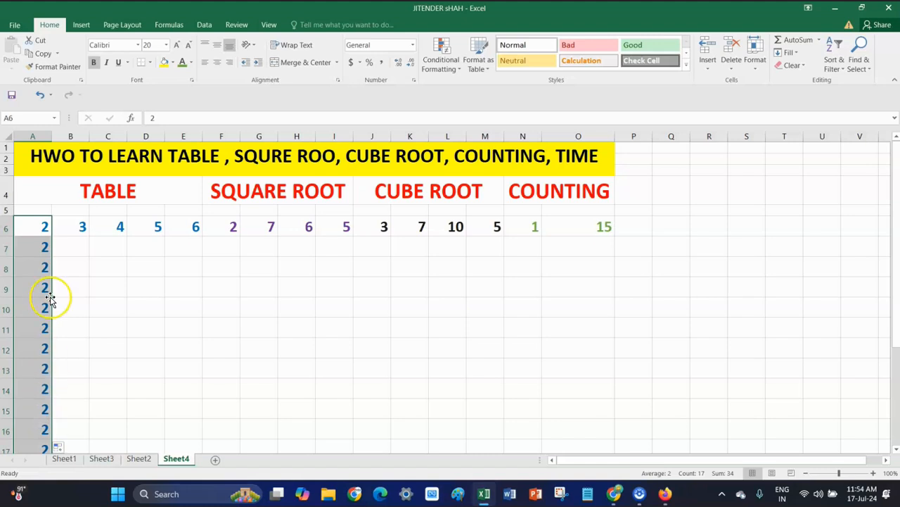
key("ctrl+z")
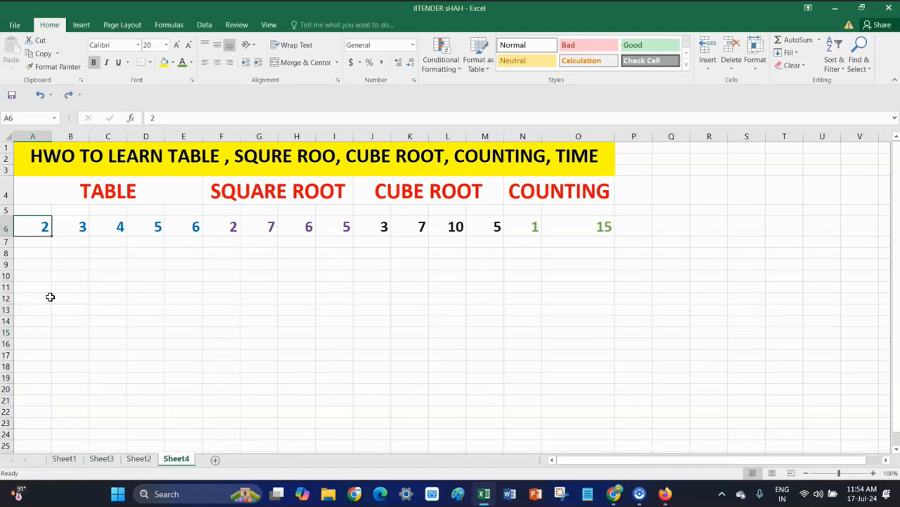
Enter 4 in A7 and extend the series in A6:A7 down to row 15.
left_click(33, 244)
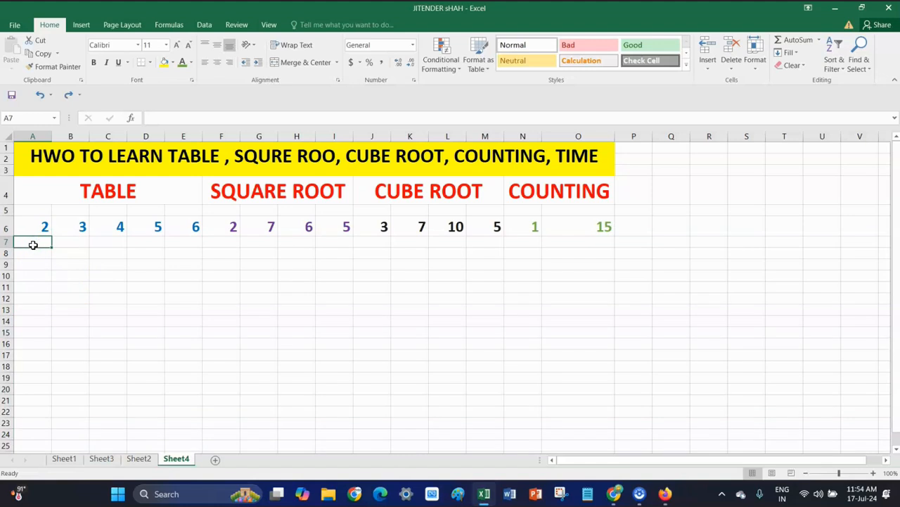
type("4")
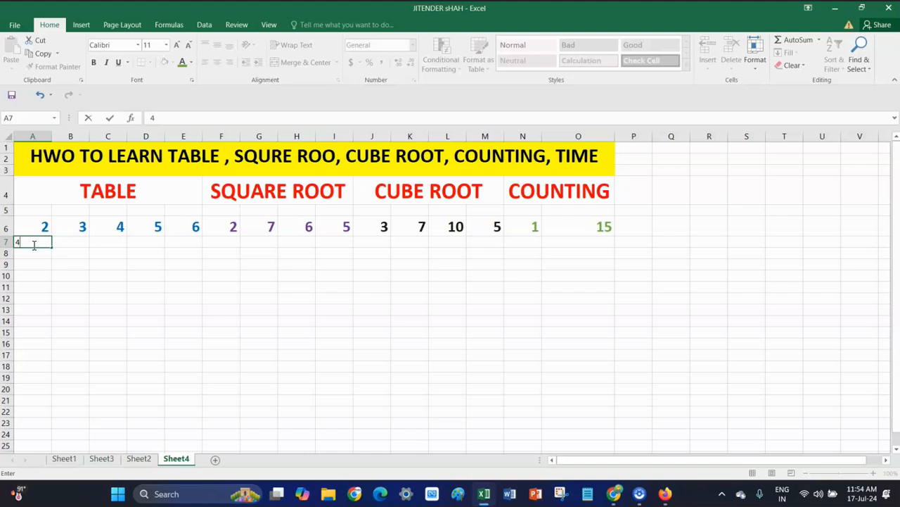
left_click(42, 227)
left_click_drag(44, 226, 50, 336)
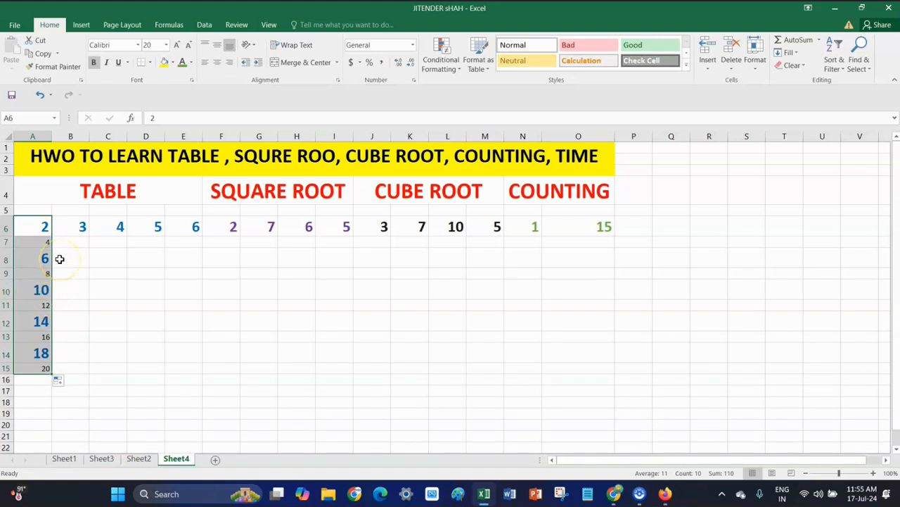
Copy the formatting of A6 onto A7:A15 with Format Painter.
left_click(44, 227)
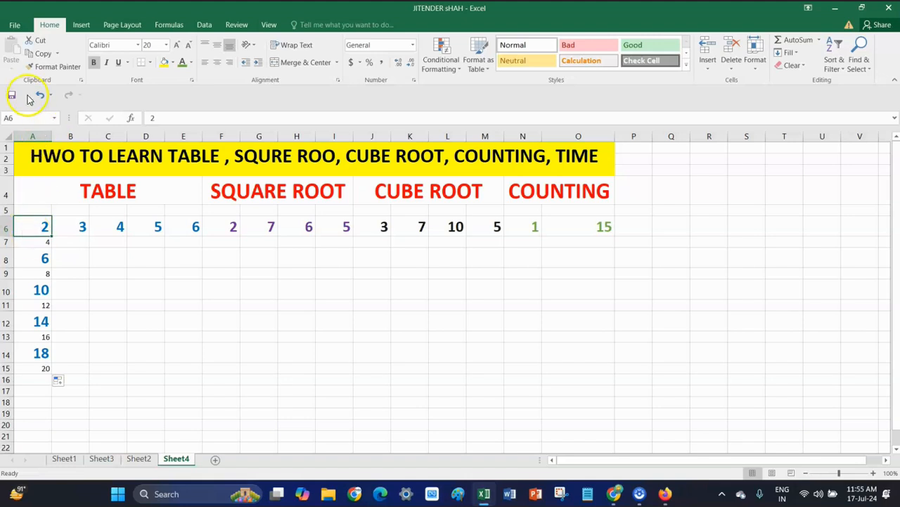
left_click(56, 67)
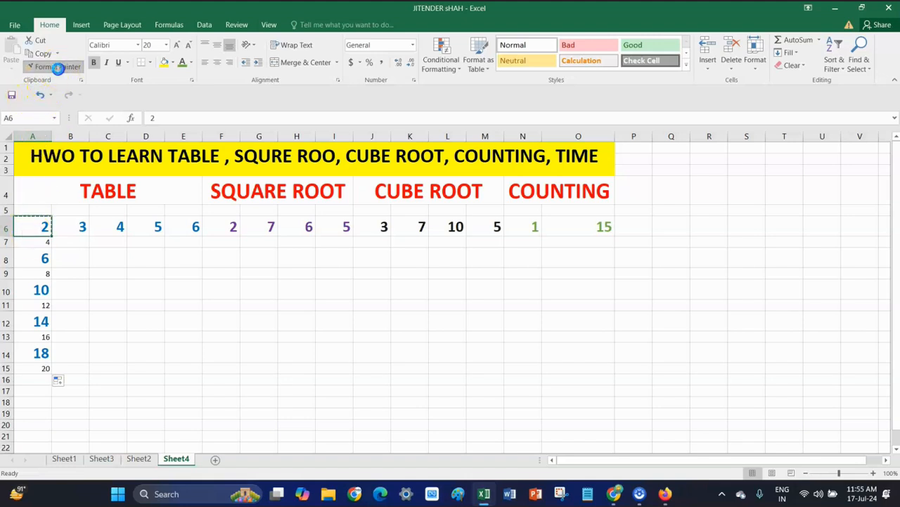
left_click(37, 247)
left_click_drag(36, 248, 40, 368)
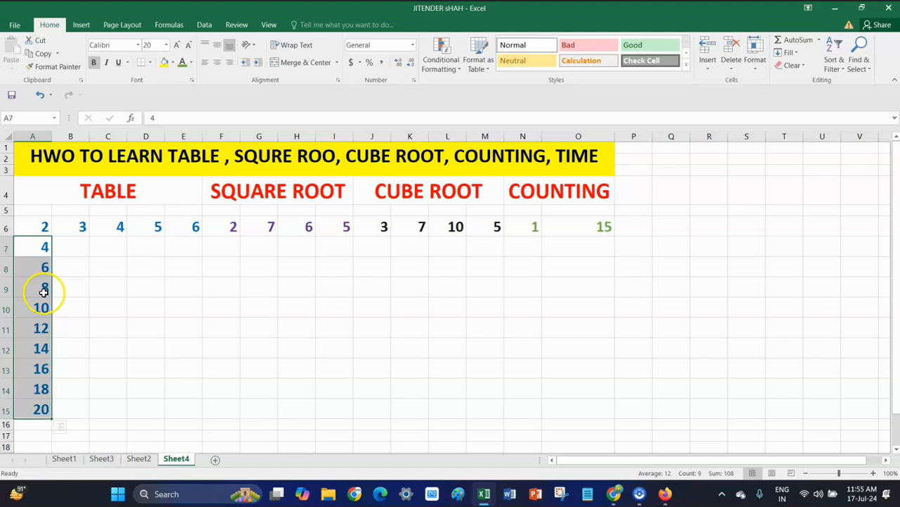
Apply the formatting of A7:A15 to the empty cells B7:E15 with Format Painter.
left_click(57, 66)
left_click_drag(73, 246, 174, 245)
mouse_move(174, 254)
left_mouse_down()
mouse_move(177, 337)
mouse_move(460, 403)
mouse_move(545, 405)
mouse_move(115, 412)
mouse_move(258, 415)
mouse_move(152, 418)
mouse_move(177, 418)
left_mouse_up()
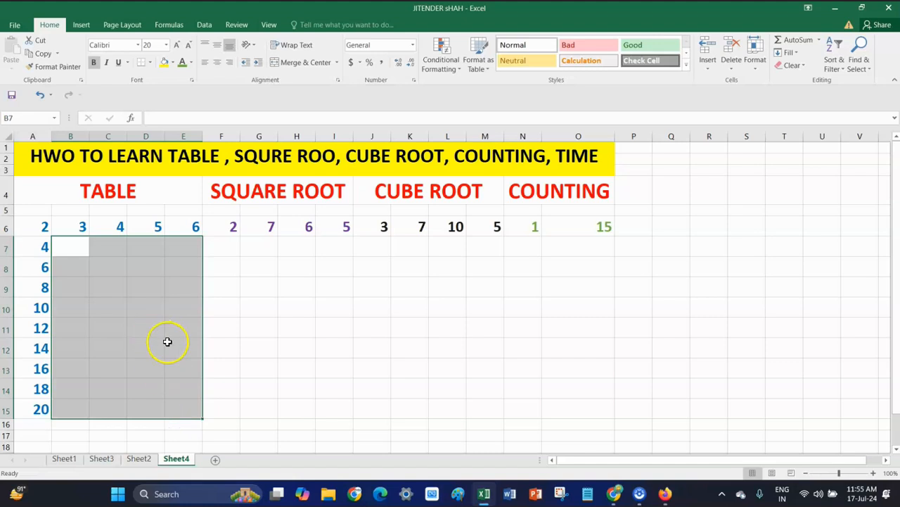
left_click(172, 334)
Try to fill column B down from the 3 in B6 alone, and undo the fill.
left_click(82, 233)
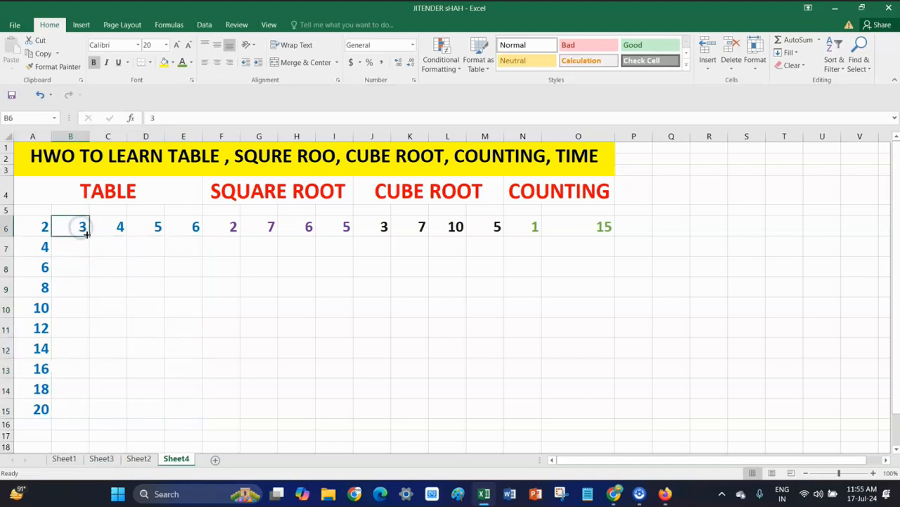
left_click_drag(89, 238, 90, 276)
key("ctrl+z")
Enter 6 in B7 and 8 in C7 as the second multiples of 3 and 4.
left_click(73, 245)
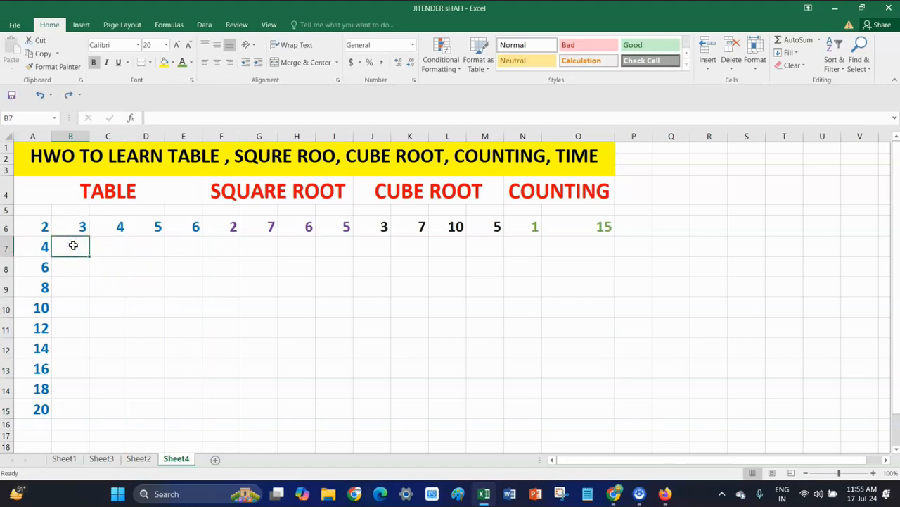
type("6")
left_click(120, 244)
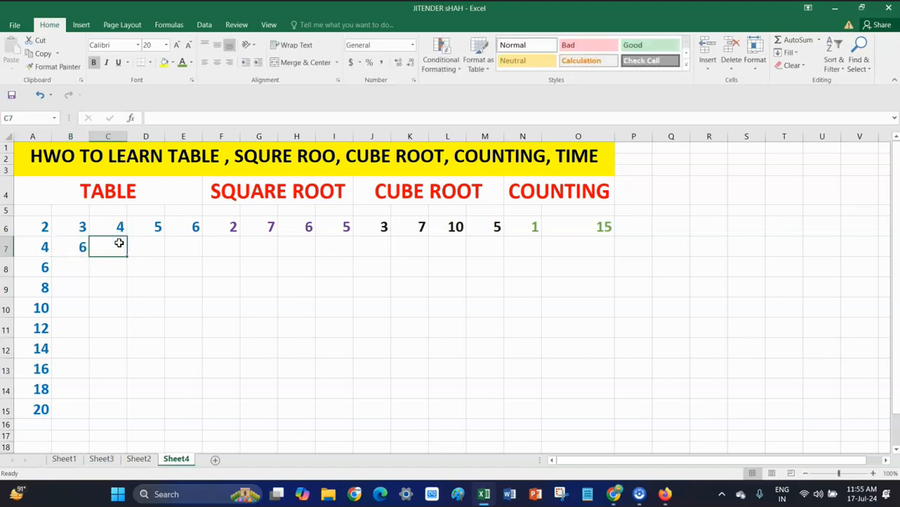
type("8")
left_click(114, 269)
Extend the series in B6:C7 down to row 15 and across to column E.
left_click_drag(83, 225, 126, 417)
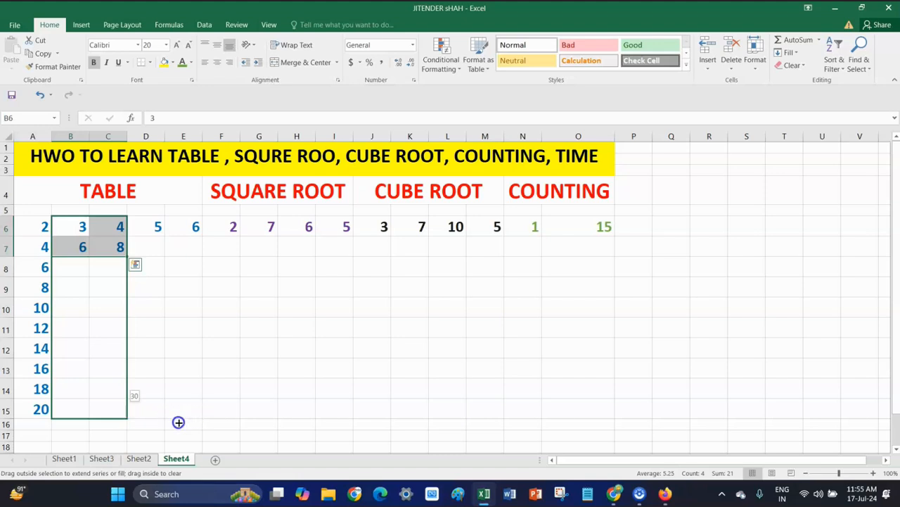
left_click_drag(178, 422, 178, 422)
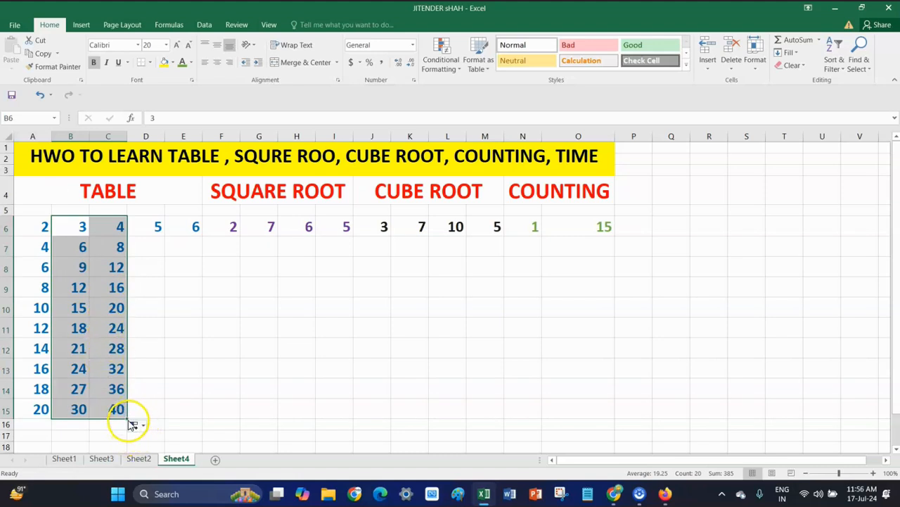
left_click_drag(128, 418, 202, 411)
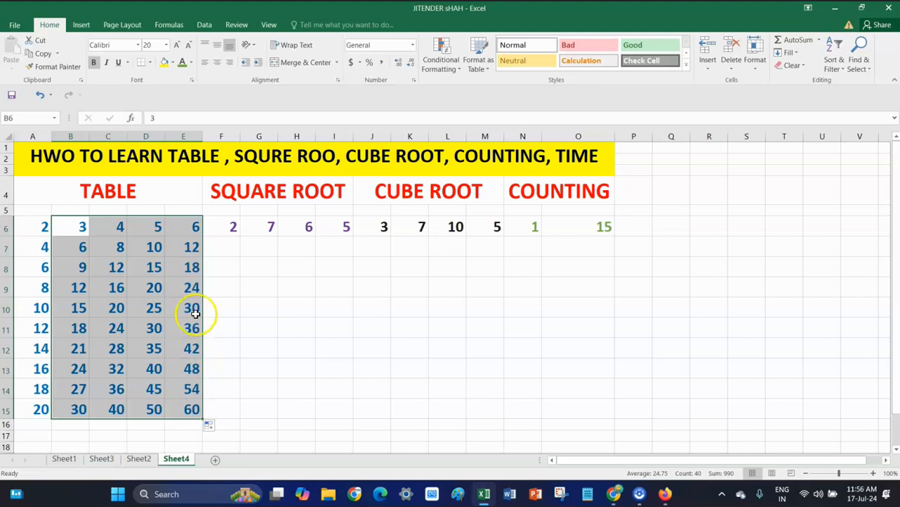
left_click(41, 328)
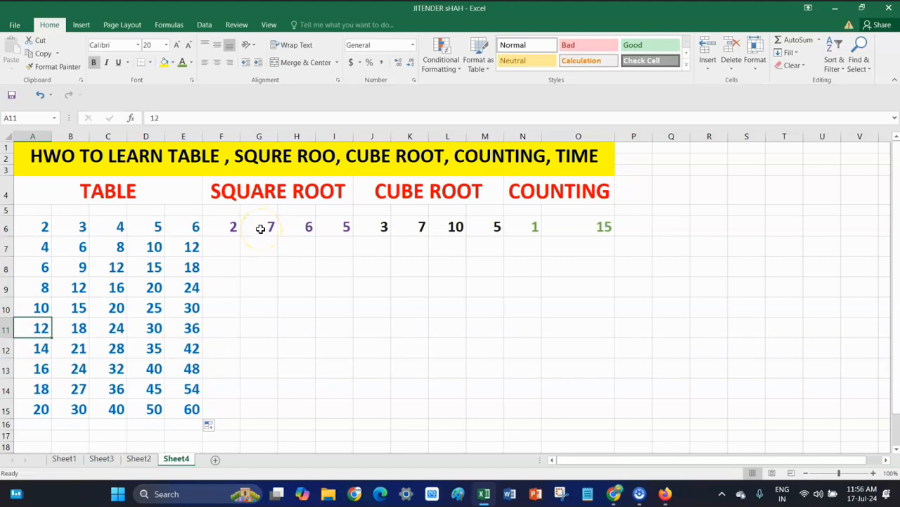
Enter the formula =POWER(F6,2) in F7 to square the first number under SQUARE ROOT.
left_click(235, 228)
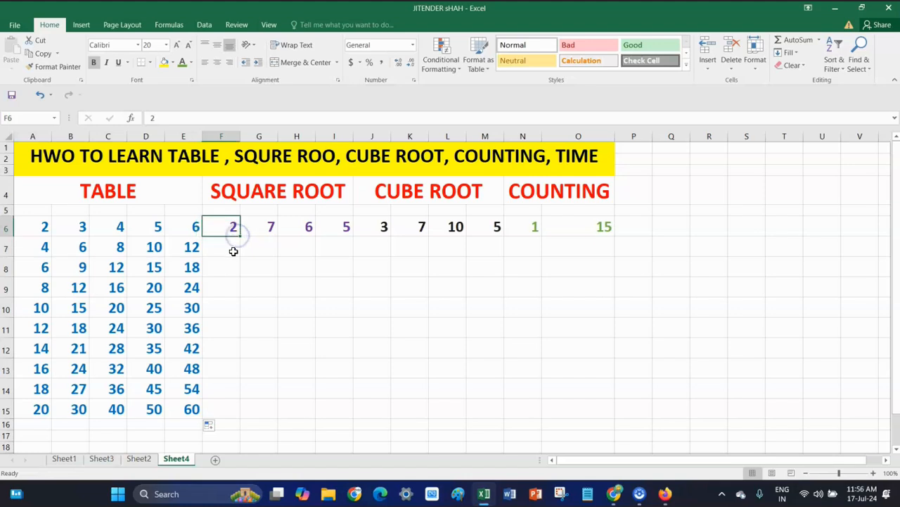
left_click(234, 252)
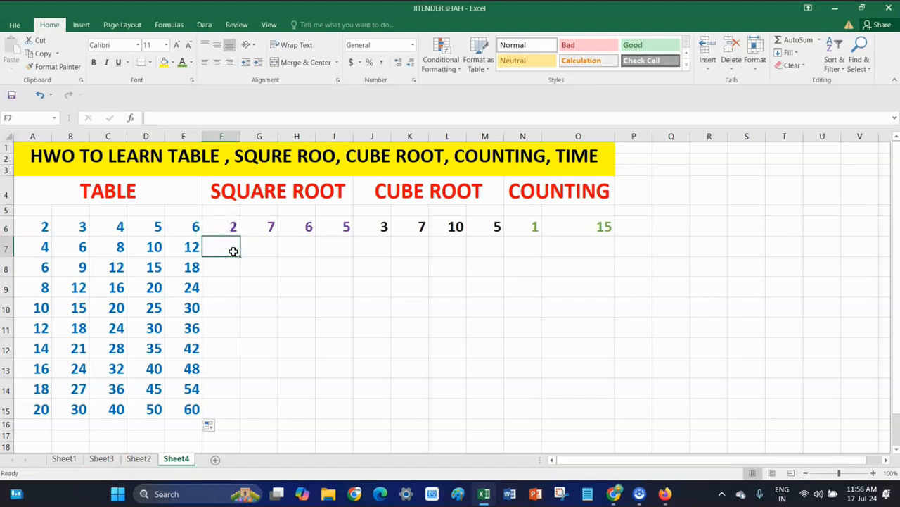
type("=")
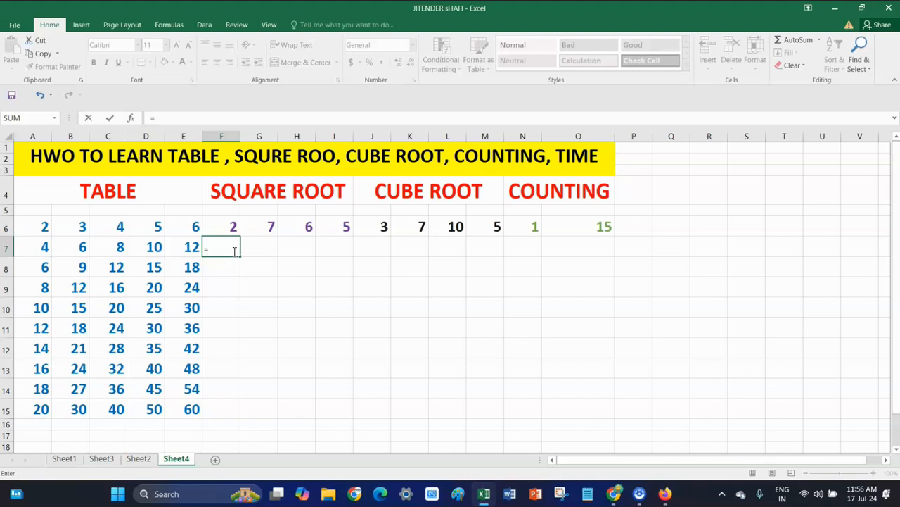
type("powrr")
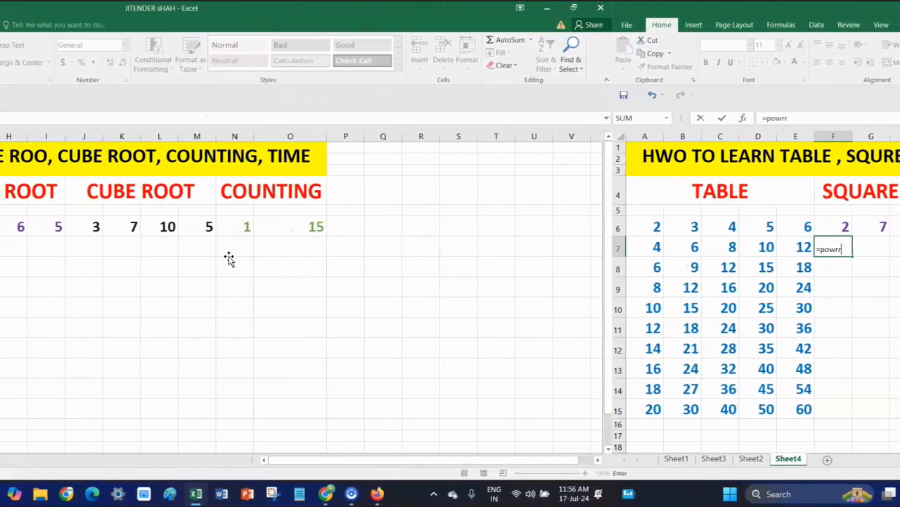
key("BackSpace")
key("BackSpace")
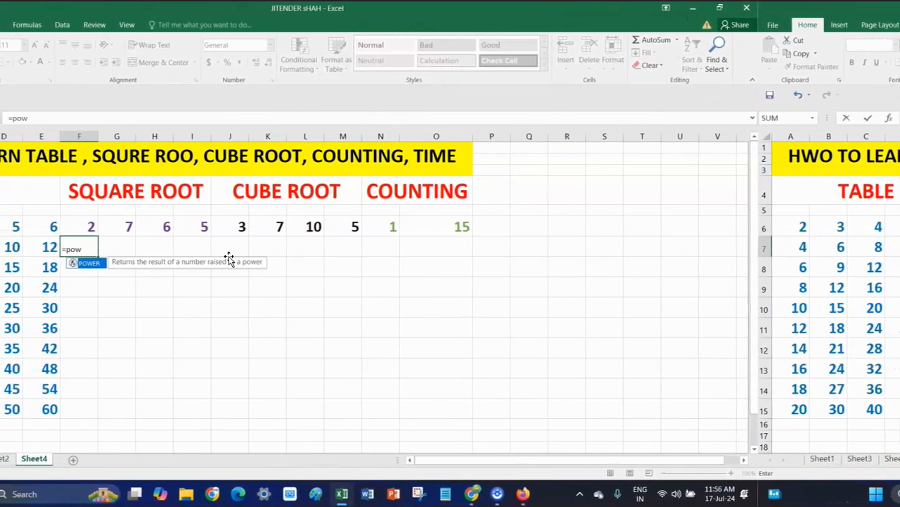
key("Tab")
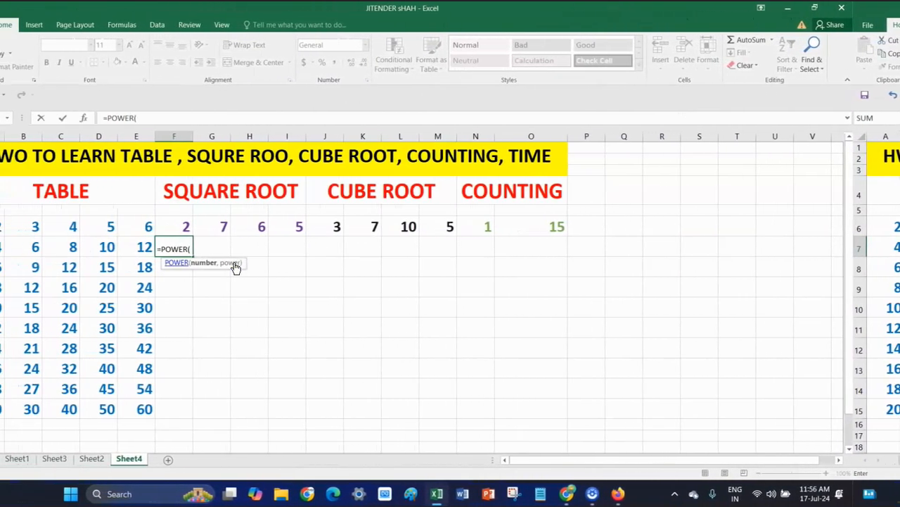
left_click(186, 226)
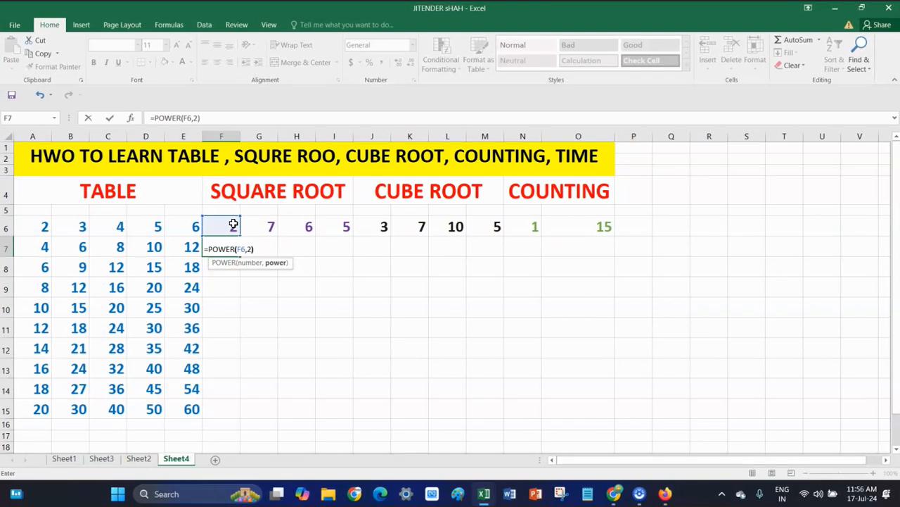
key("Return")
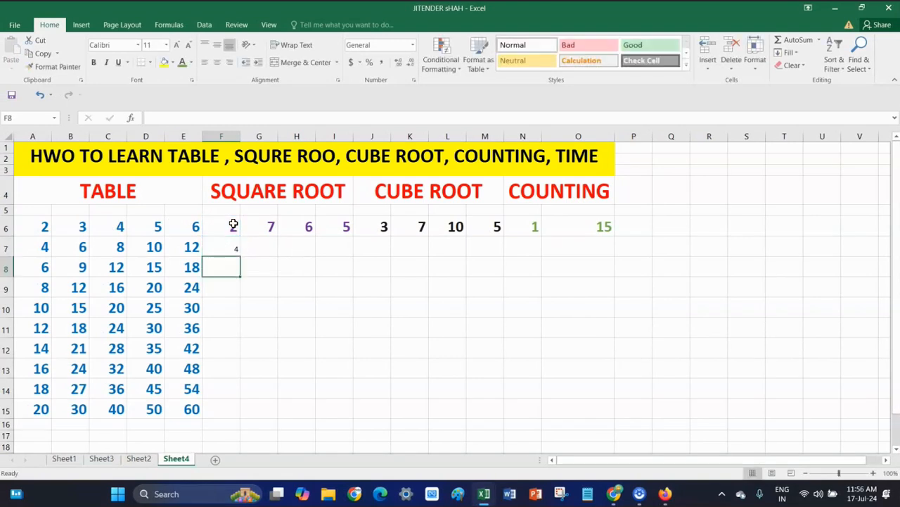
Copy the formatting of F6:I6 onto F7:I15 with Format Painter.
left_click(233, 225)
left_click_drag(234, 225, 343, 226)
left_click(59, 67)
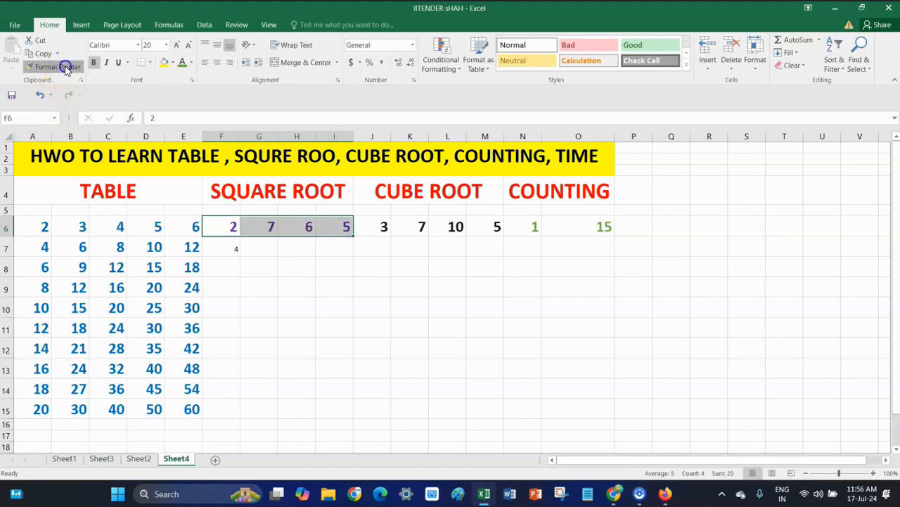
mouse_move(220, 247)
left_mouse_down()
mouse_move(299, 260)
mouse_move(338, 409)
left_mouse_up()
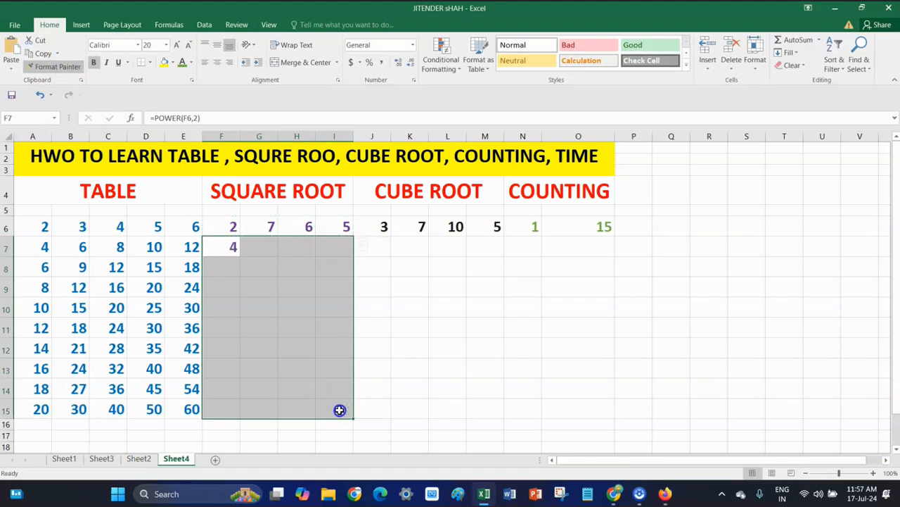
left_click(283, 325)
Try to fill the POWER formula from F7 down to F15, with column F widened and its text wrapped.
left_click(232, 246)
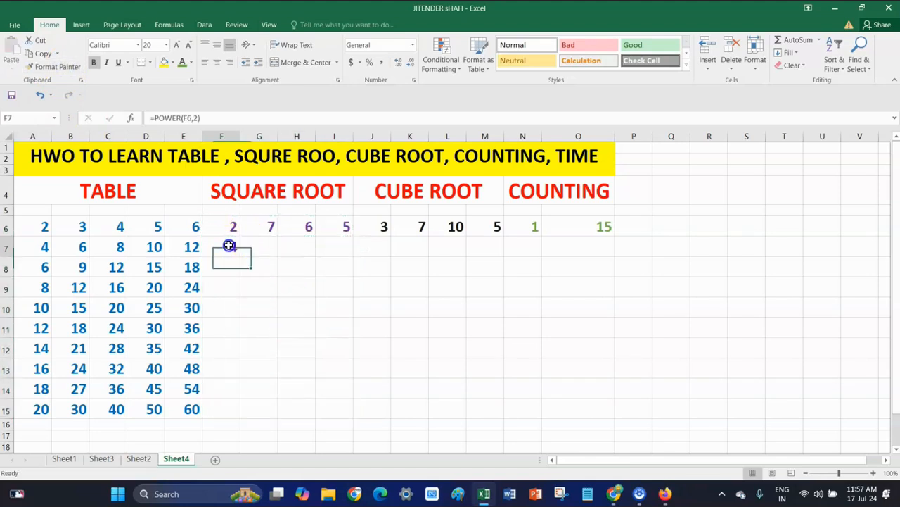
left_click_drag(240, 257, 239, 412)
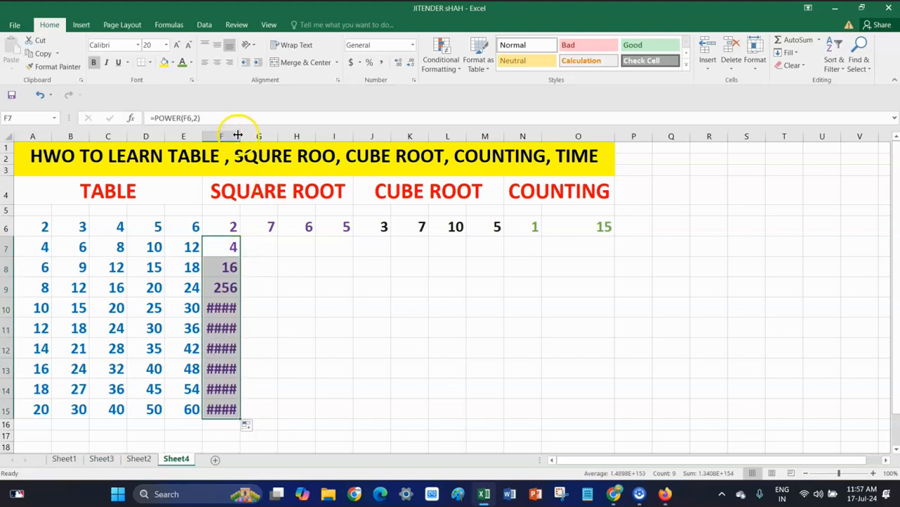
left_click_drag(239, 136, 302, 133)
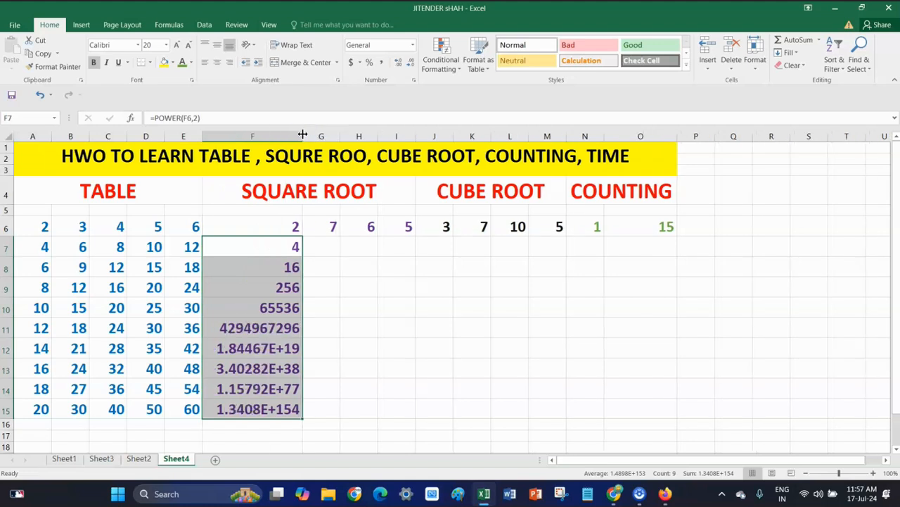
left_click(297, 51)
left_click_drag(301, 133, 326, 132)
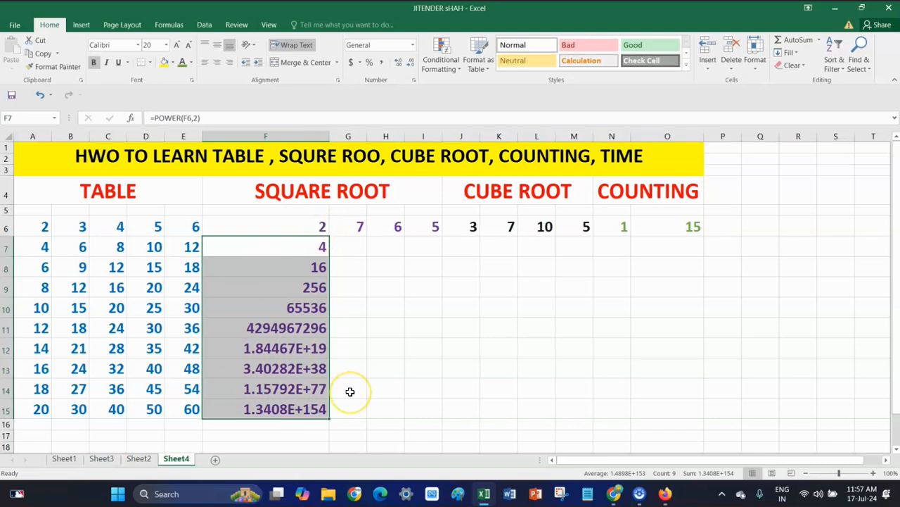
Undo the column F widening, the text wrapping and the fill of F8:F15.
key("ctrl+z")
key("ctrl+z")
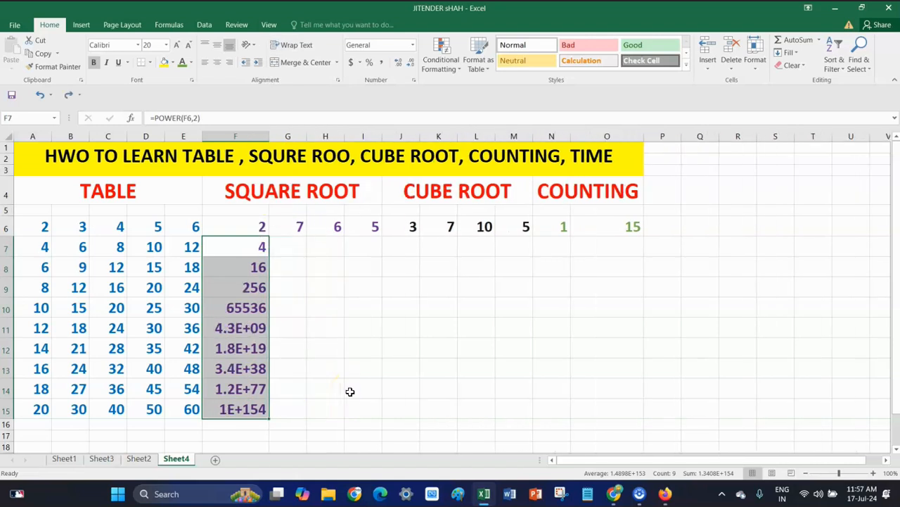
key("ctrl+z")
key("ctrl+z")
key("ctrl+z")
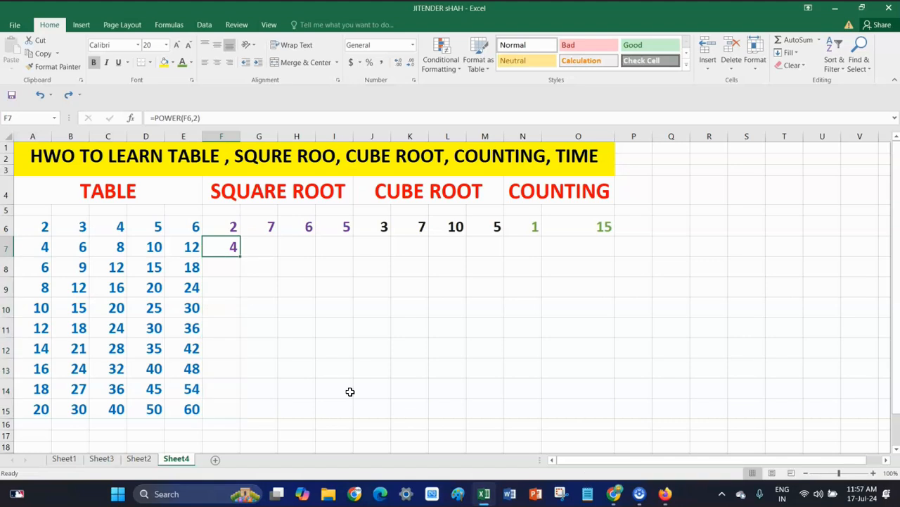
Try to extend F6:F7 together down to row 15, check F6 and F7, and undo the fill.
left_click(233, 226)
left_click_drag(236, 226, 238, 415)
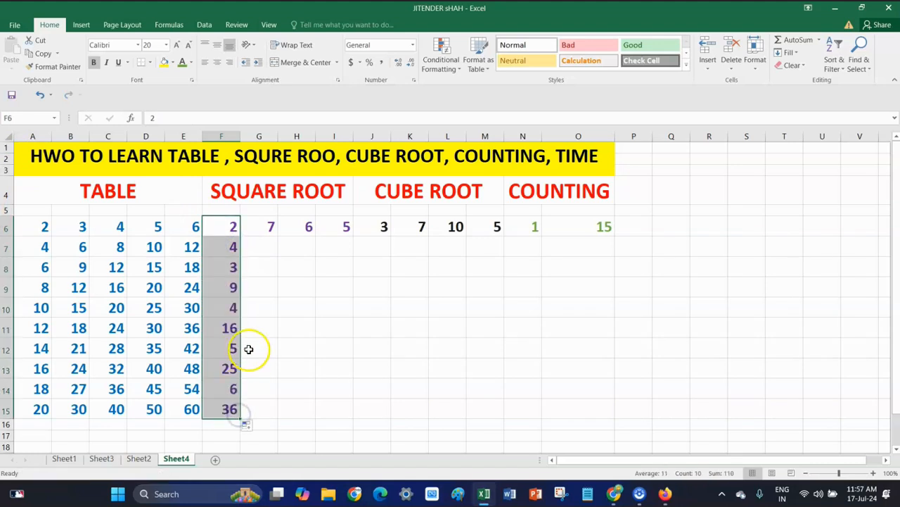
left_click(231, 230)
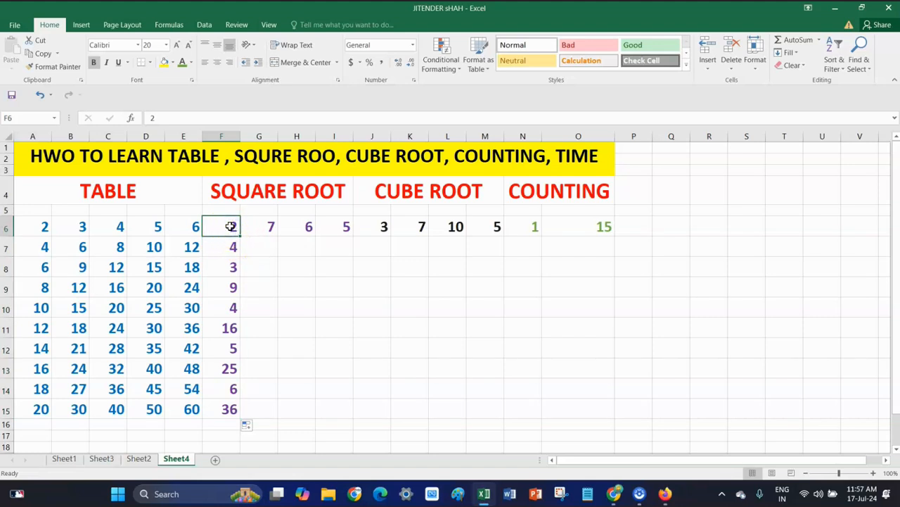
left_click(228, 247)
left_click(232, 226)
left_click(237, 250)
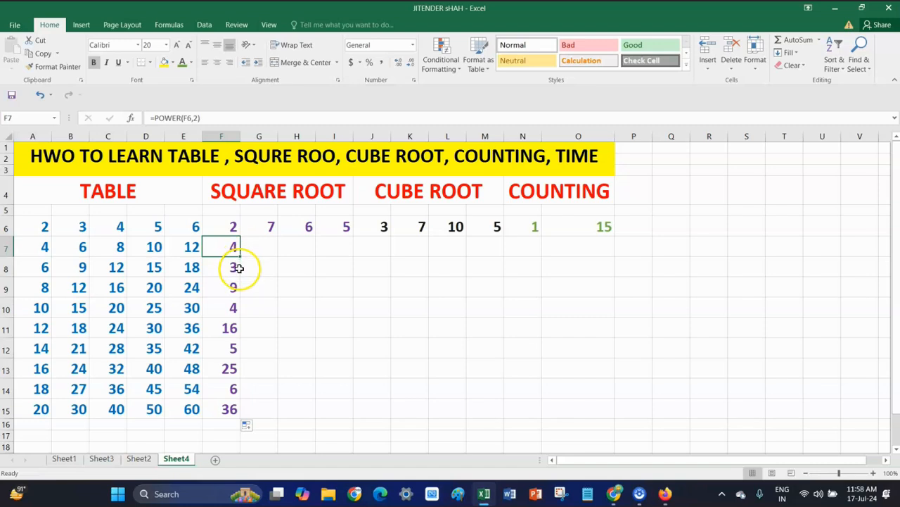
key("ctrl+z")
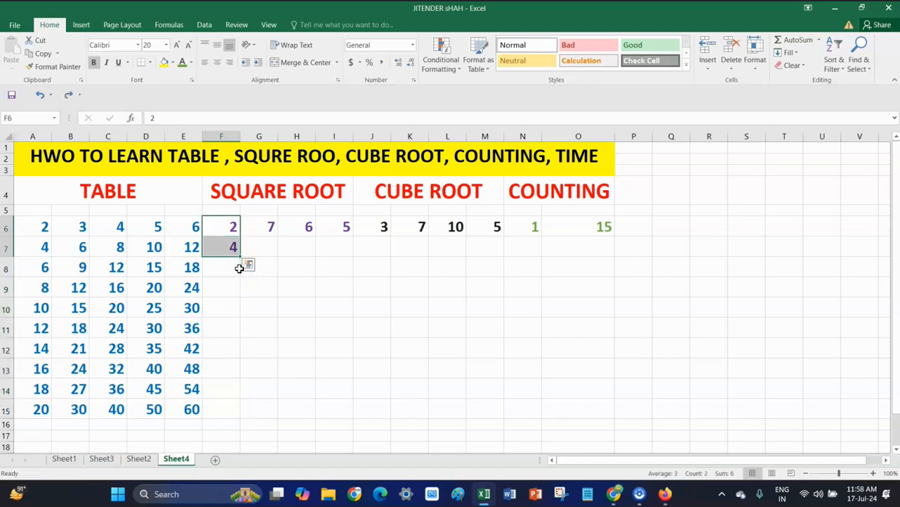
Fill the POWER formula from F7 down to F15 and widen column F to fit the large numbers.
left_click(239, 268)
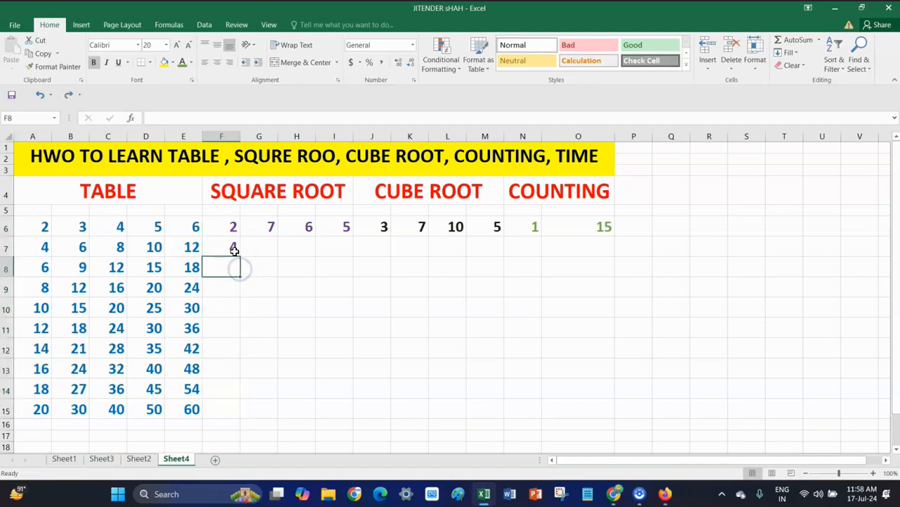
left_click(238, 249)
left_click_drag(240, 255, 241, 415)
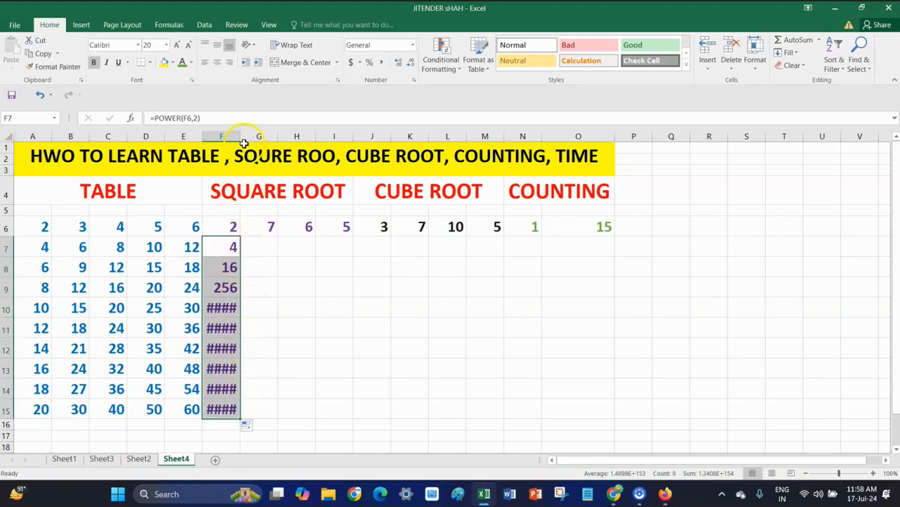
left_click_drag(242, 135, 327, 133)
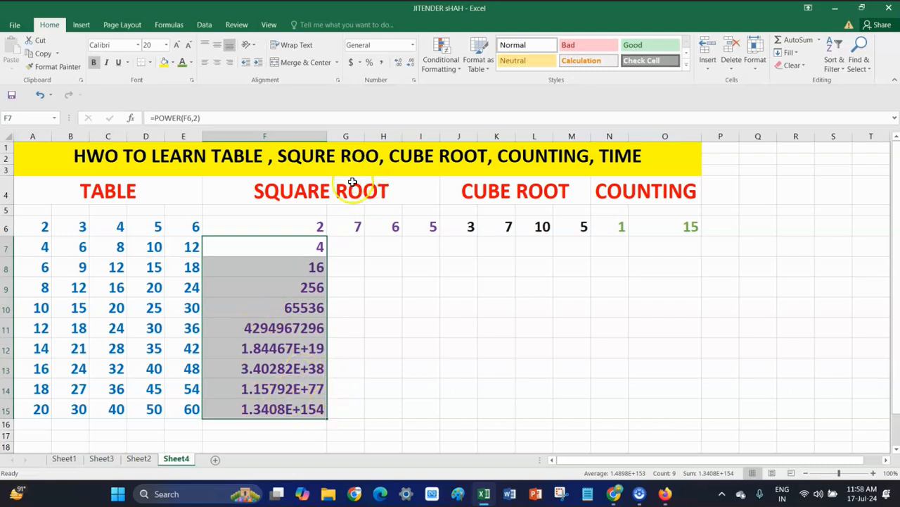
Try to merge and center F7:F15, and undo the merge.
left_click(304, 63)
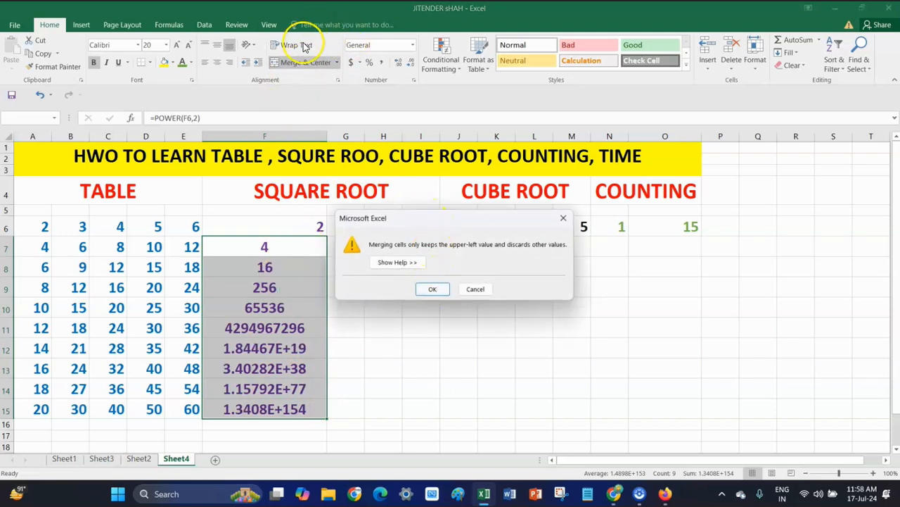
left_click(431, 288)
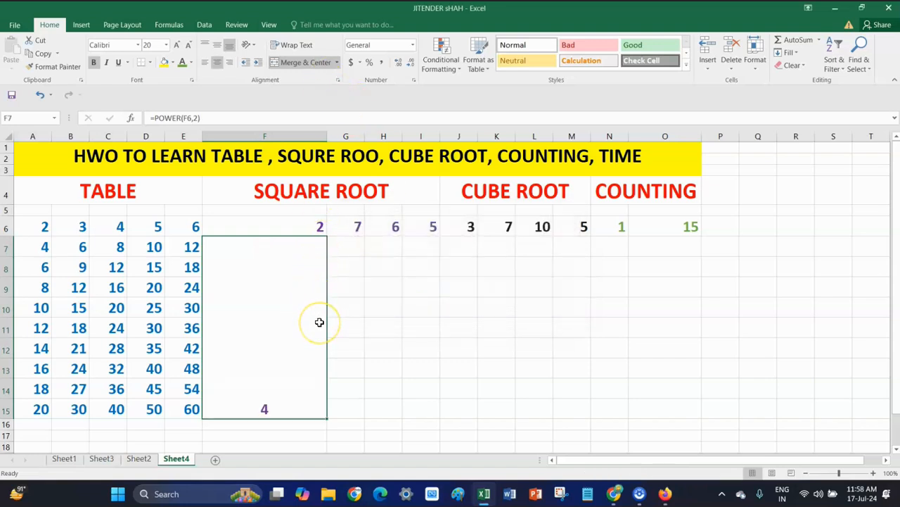
key("ctrl+z")
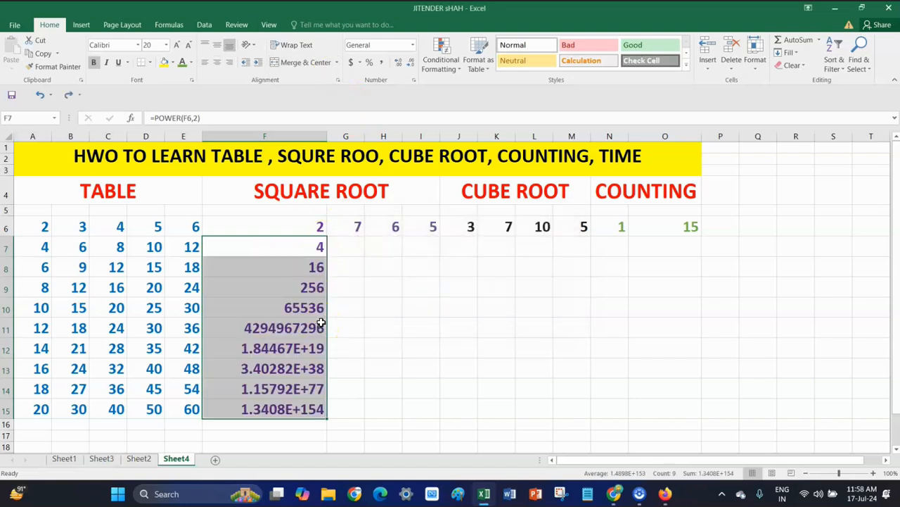
Enter 49 in G7 as the square of 7.
left_click(361, 248)
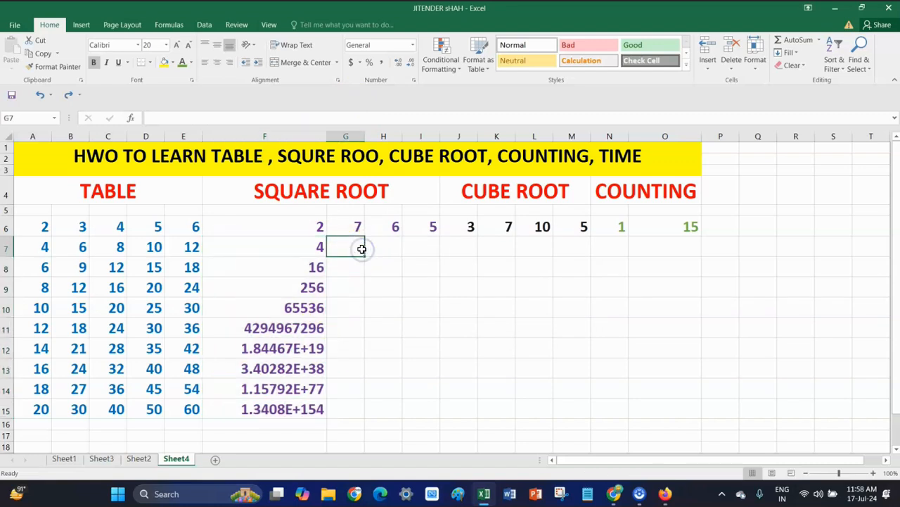
type("4")
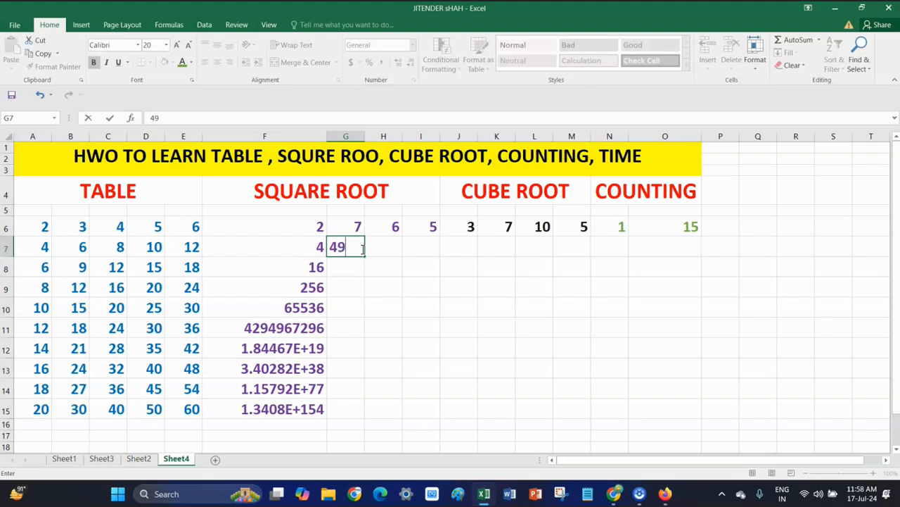
type("9")
left_click(393, 252)
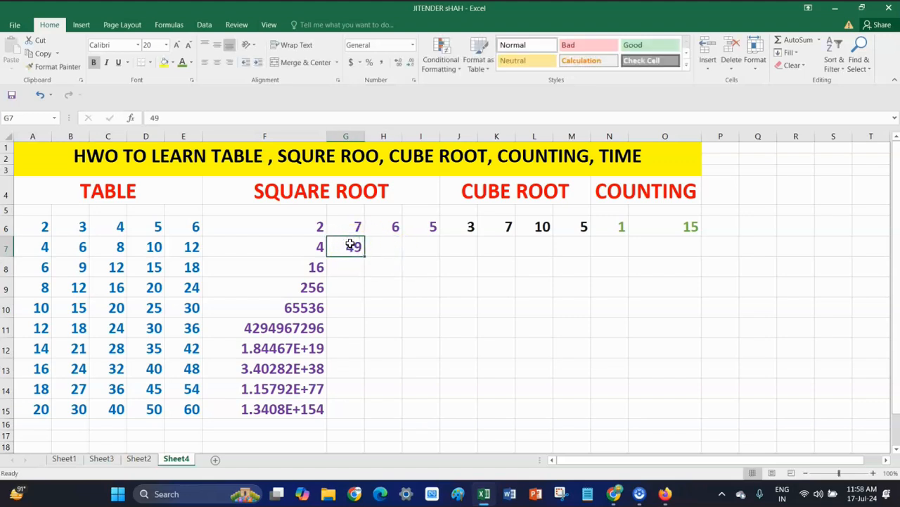
Replace the content of G7 with the formula =POWER(G6,2).
key("BackSpace")
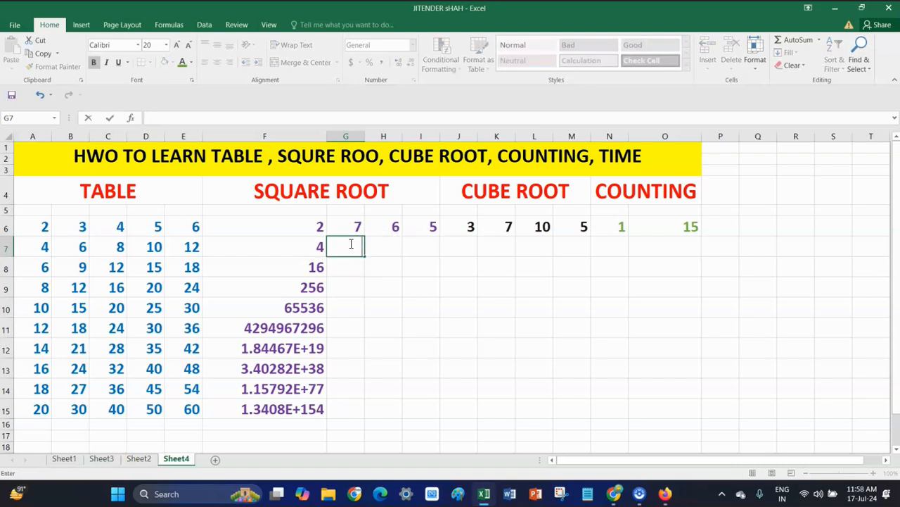
type("=")
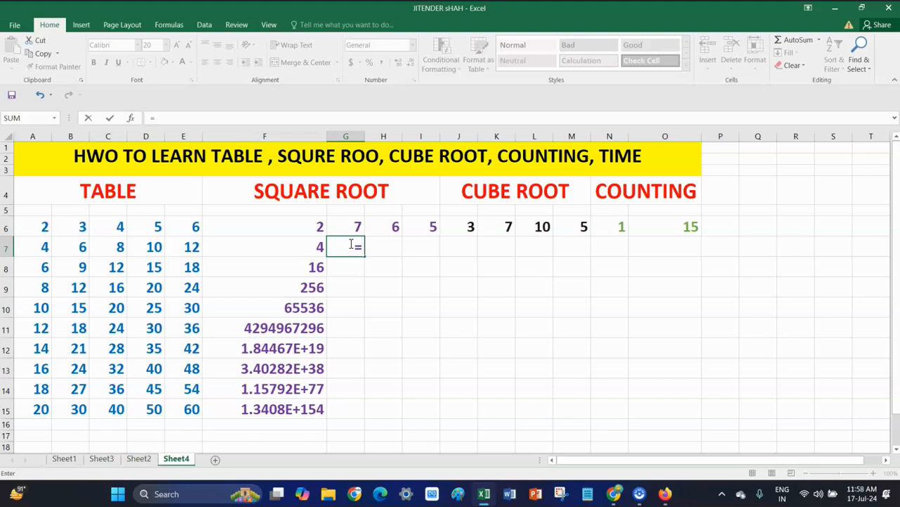
type("pow")
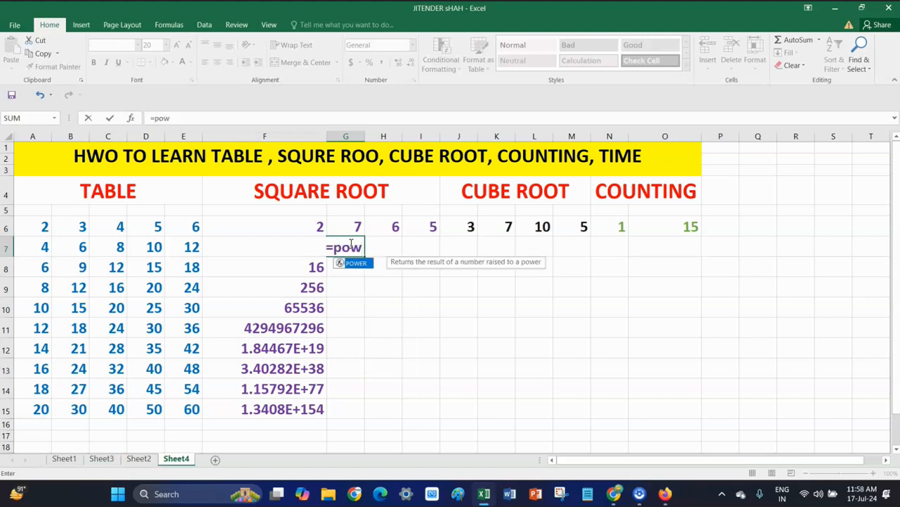
type("er")
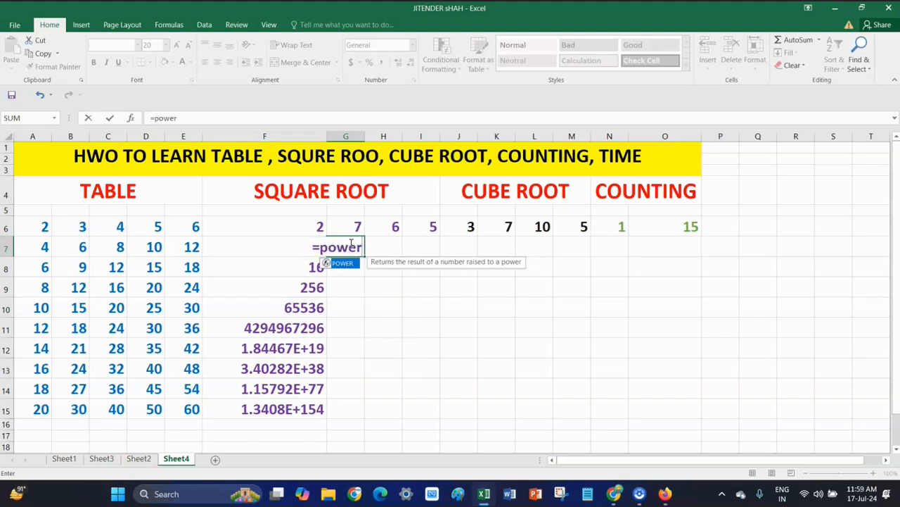
type("(")
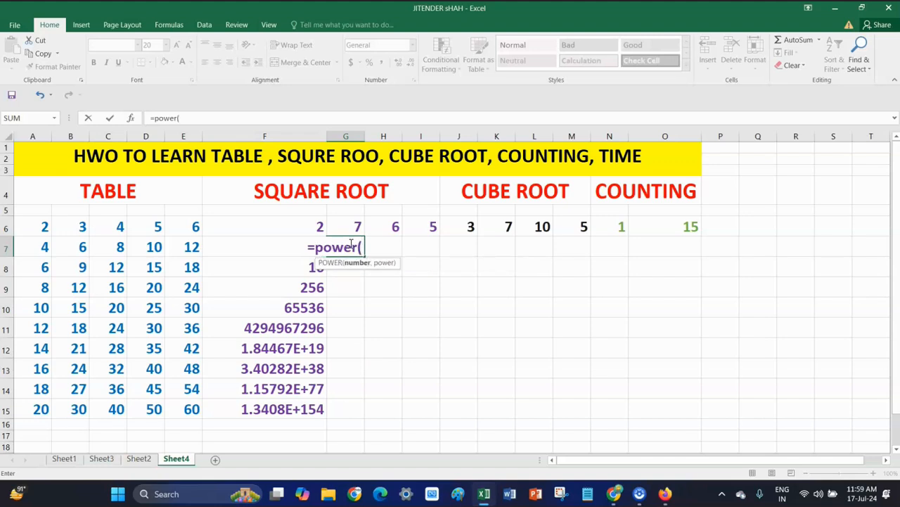
left_click(354, 221)
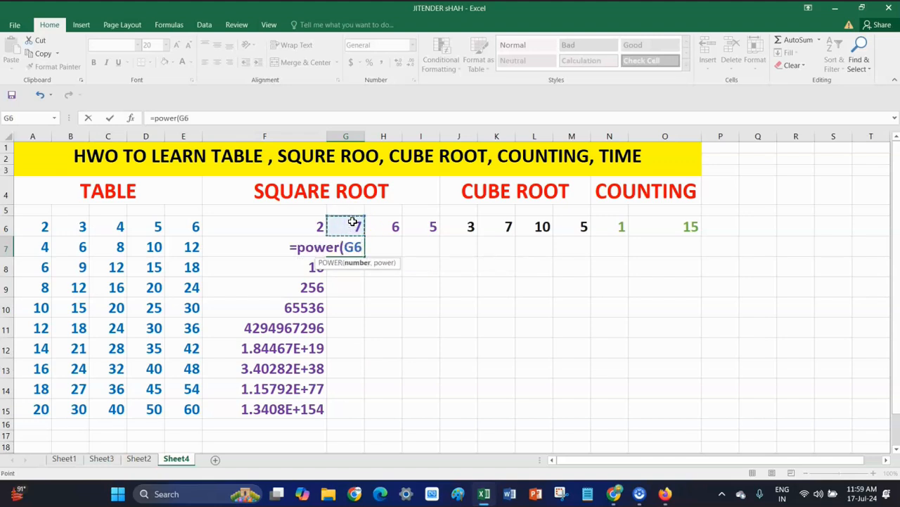
type(",2")
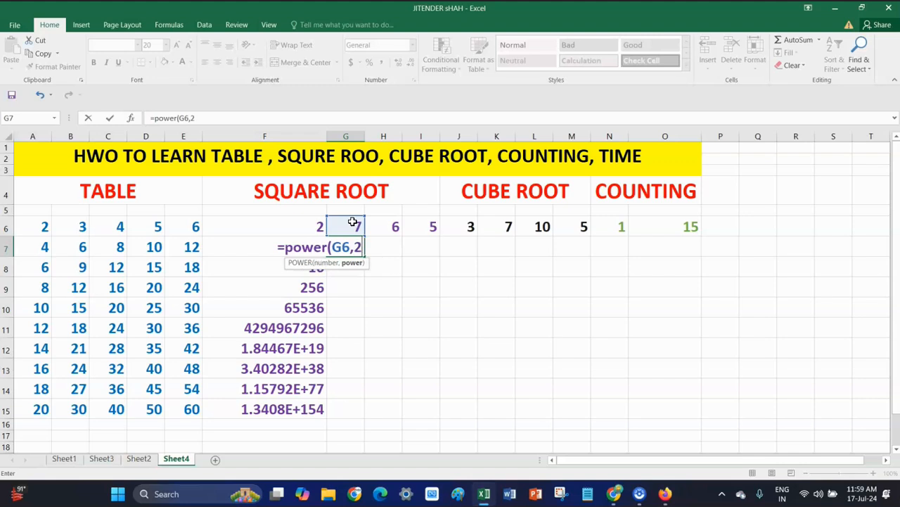
type(")")
key("Return")
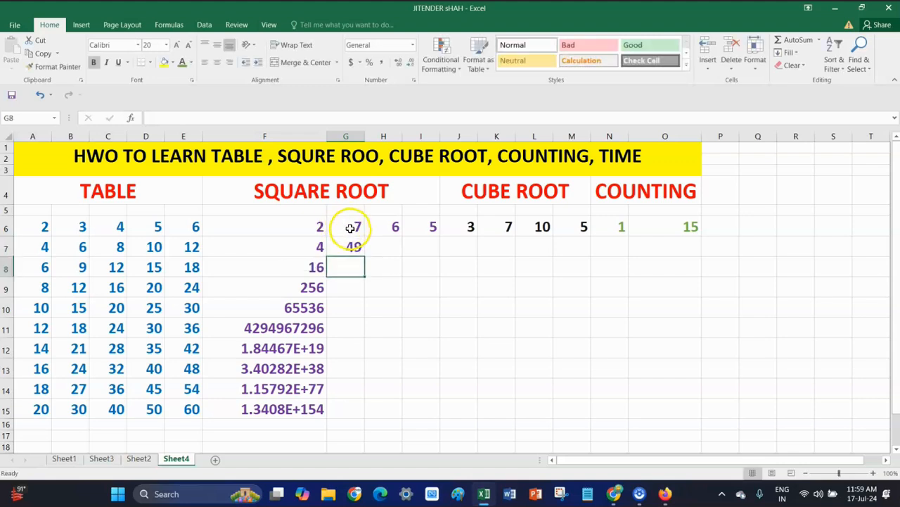
Fill the POWER formula from G7 down to G15 and widen column G to fit the large numbers.
left_click(357, 247)
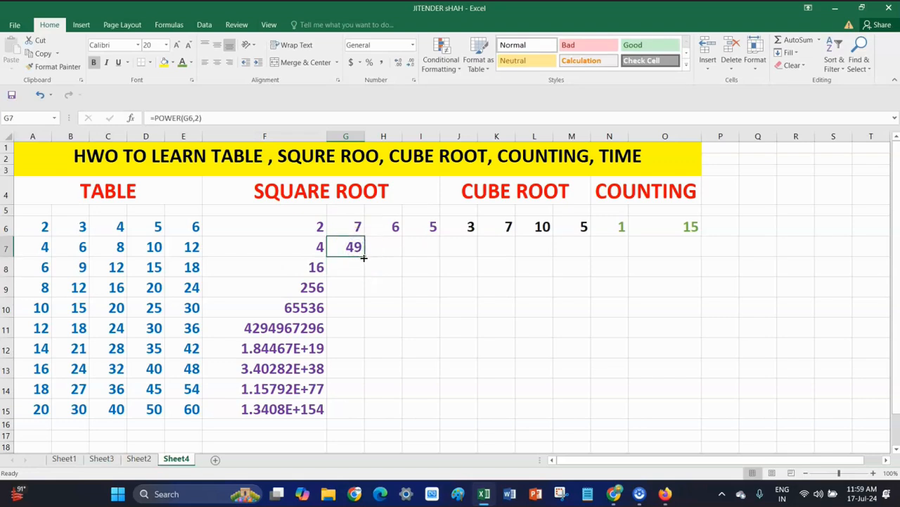
left_click_drag(364, 257, 363, 414)
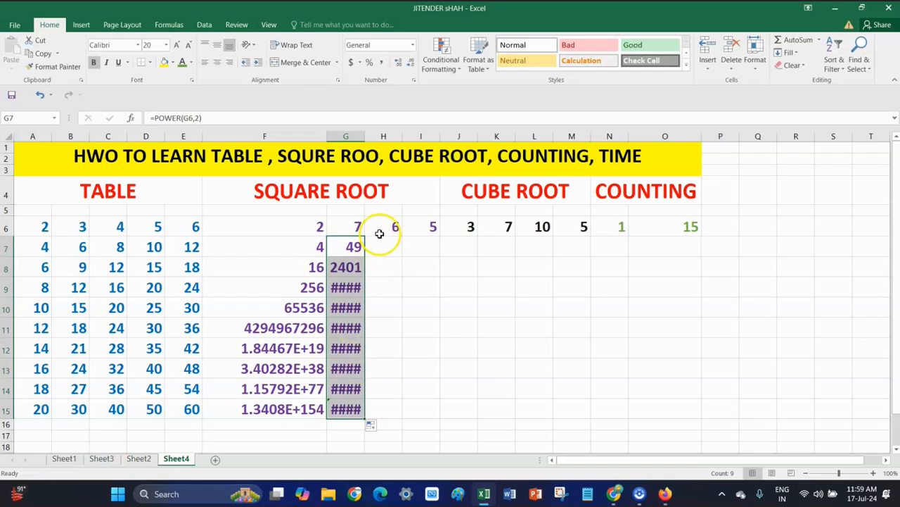
left_click_drag(365, 134, 415, 131)
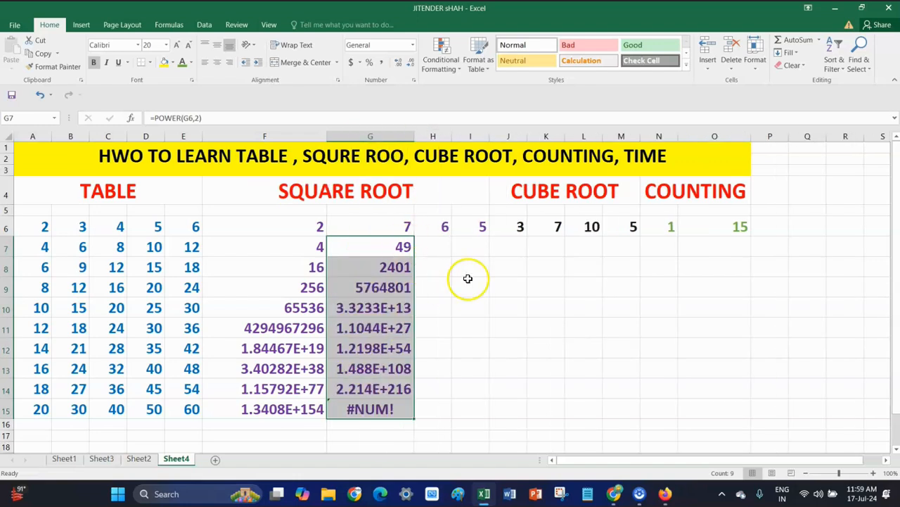
Delete the two unused SQUARE ROOT columns that start with 6 and 5.
left_click(434, 136)
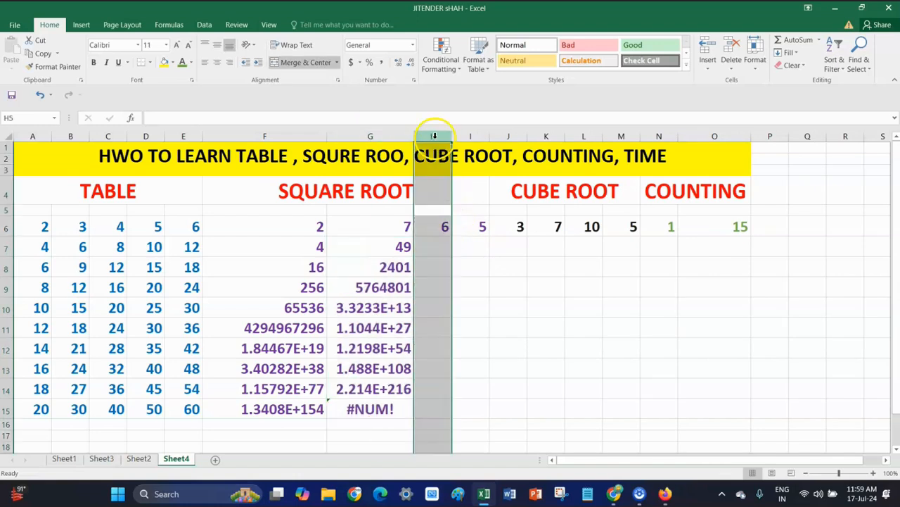
right_click(435, 136)
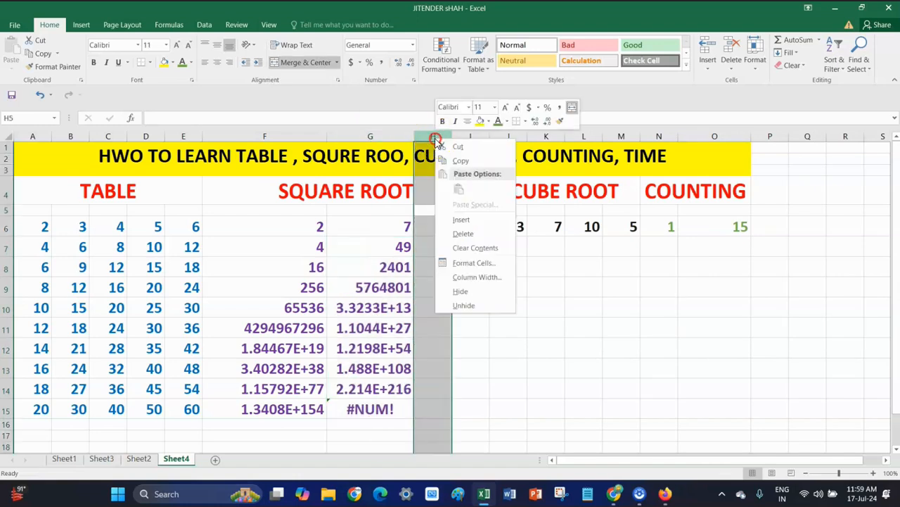
left_click(463, 220)
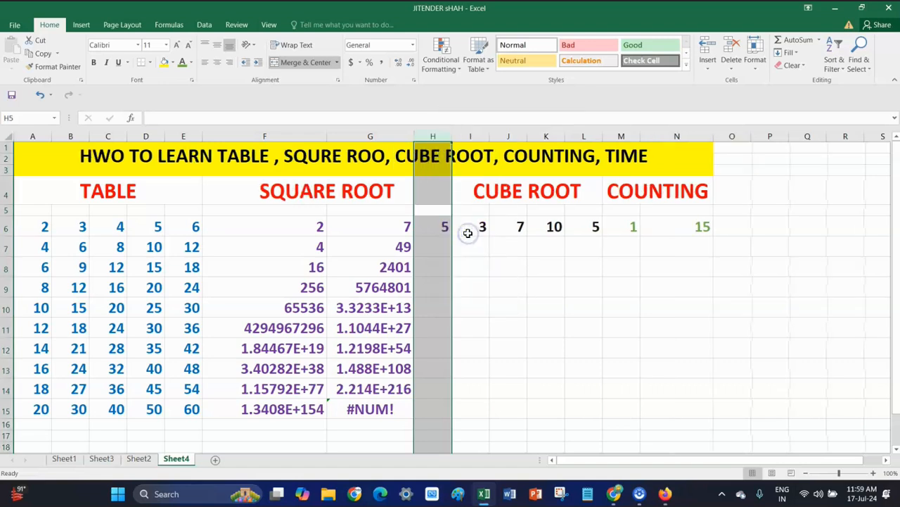
right_click(435, 132)
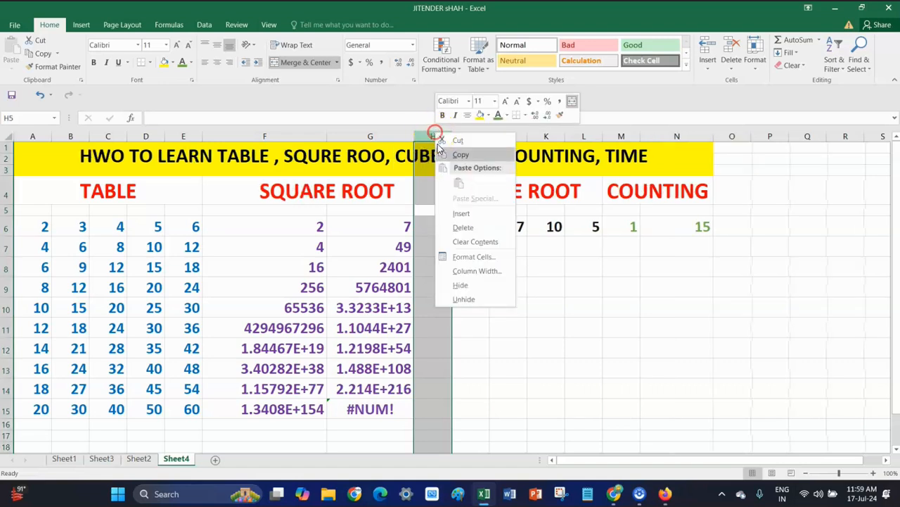
left_click(466, 228)
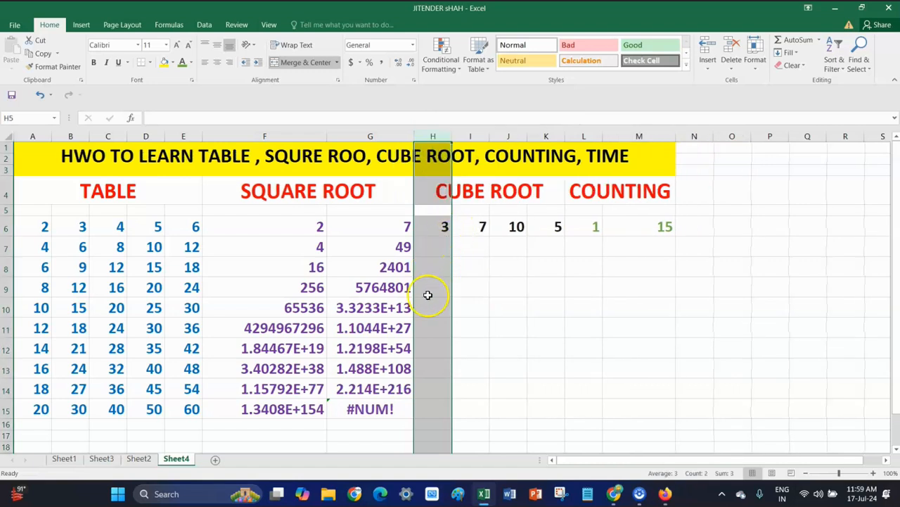
Widen both remaining SQUARE ROOT columns, G and F, further.
left_click(499, 300)
left_click_drag(415, 138, 484, 127)
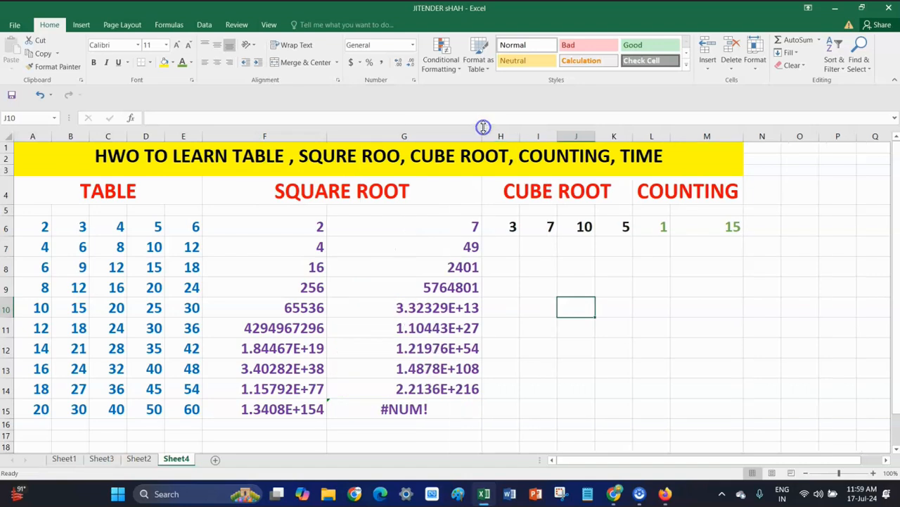
left_click_drag(327, 135, 378, 129)
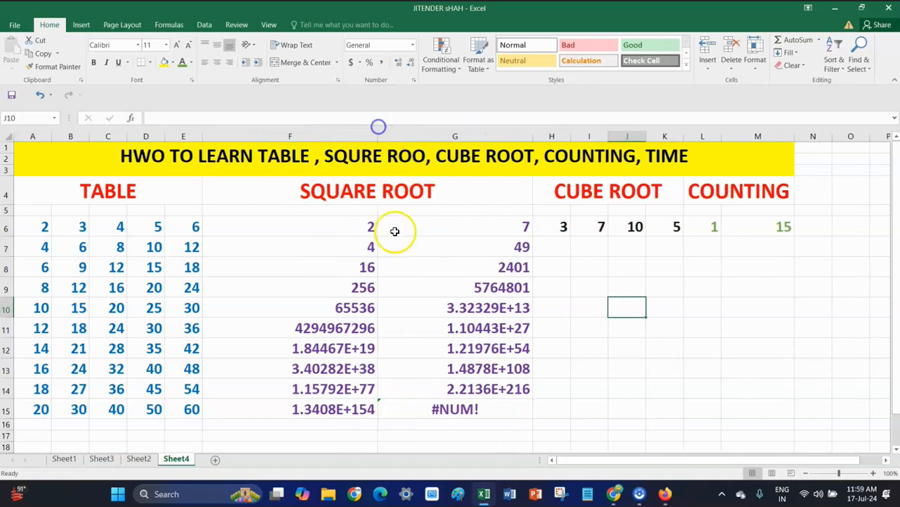
Check the formula in G15 and set the starting number in G6 to 3.
left_click(469, 404)
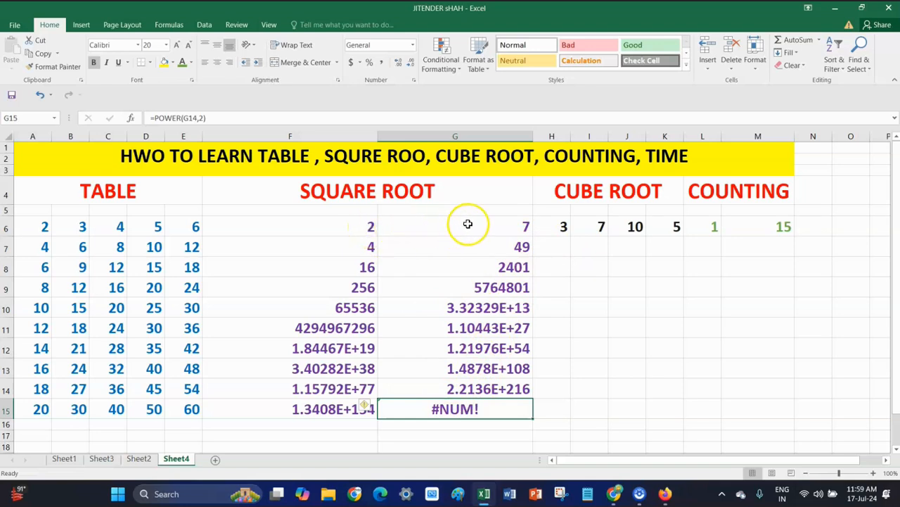
left_click(527, 225)
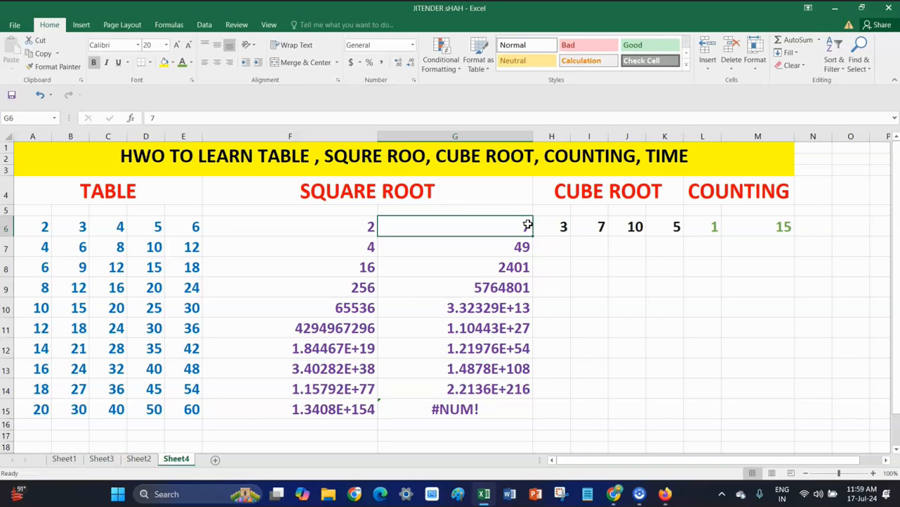
type("3")
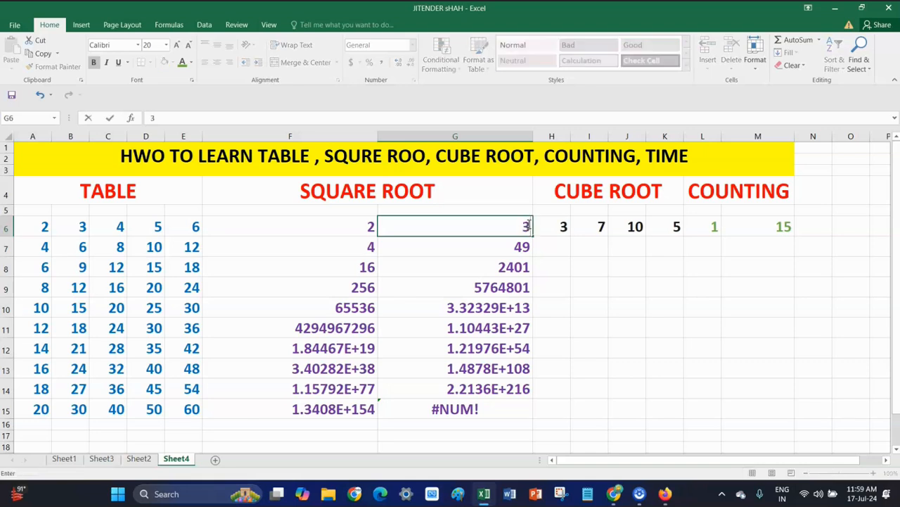
key("Return")
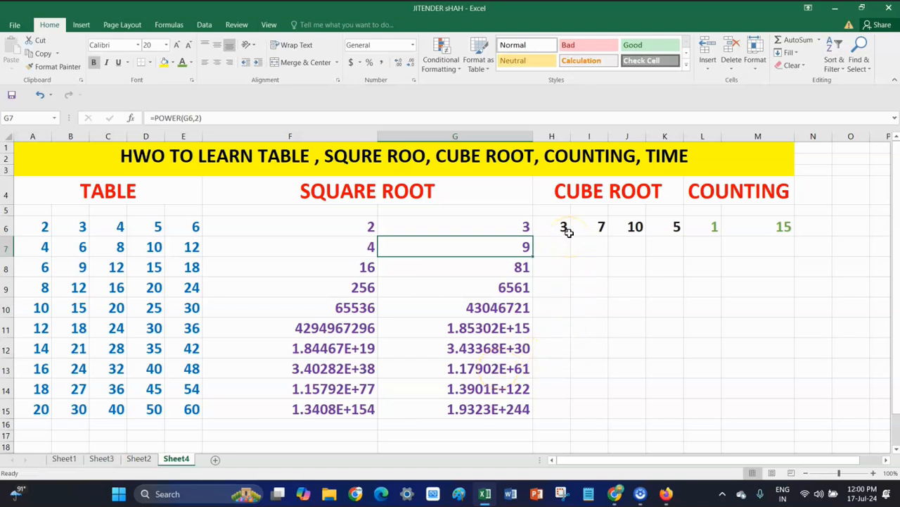
Set I6 under CUBE ROOT to 2 and delete column K, which starts with 5.
left_click(603, 226)
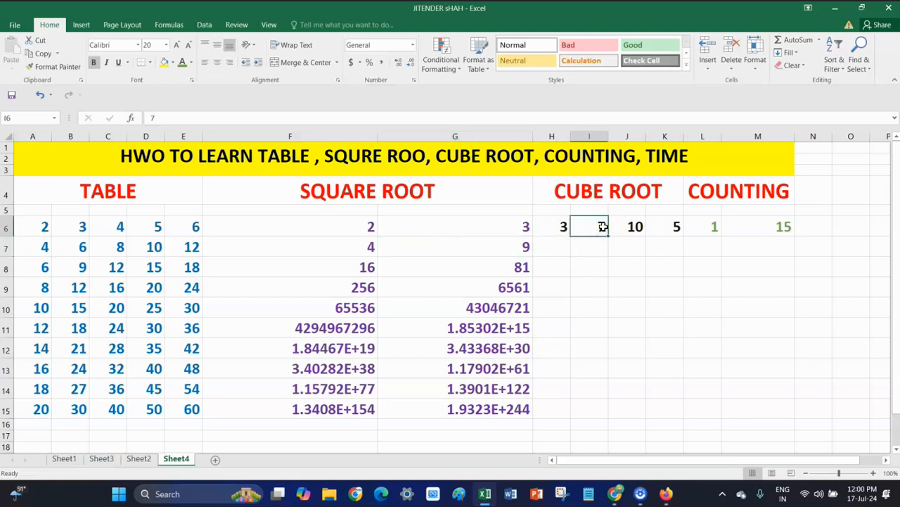
type("2")
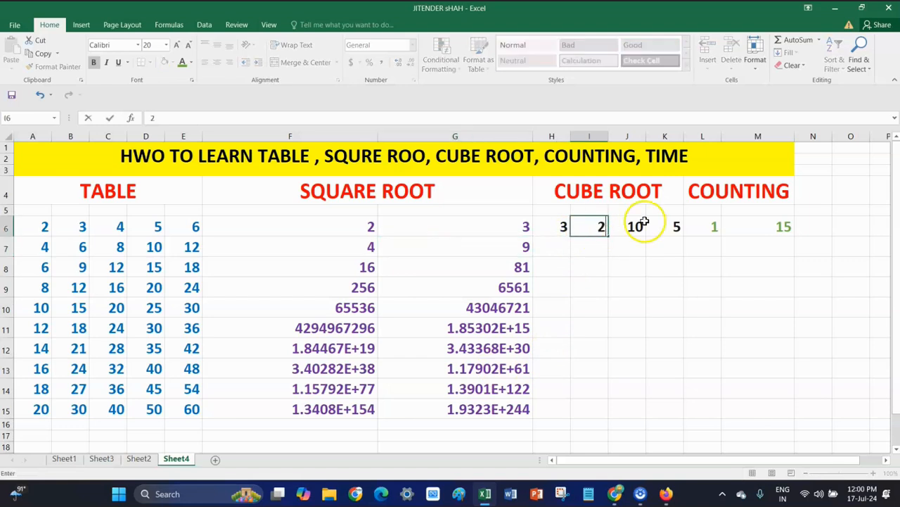
left_click_drag(635, 226, 665, 227)
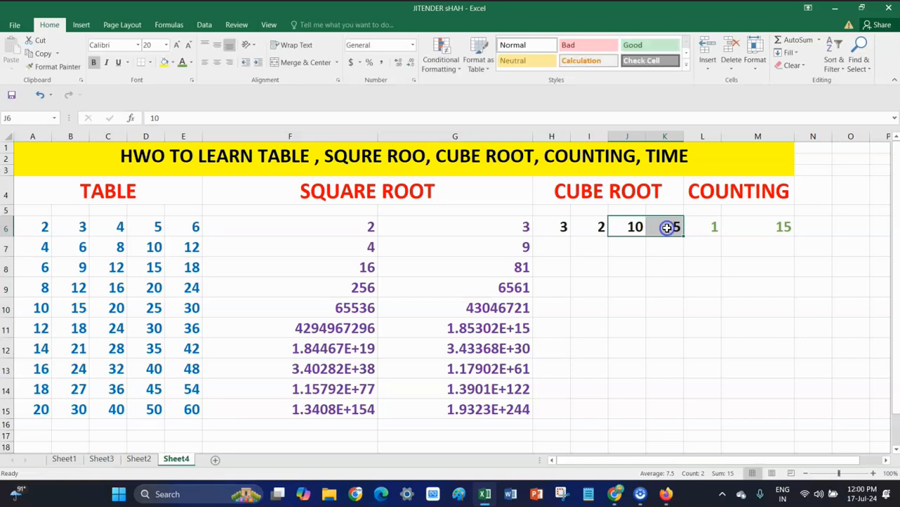
right_click(664, 137)
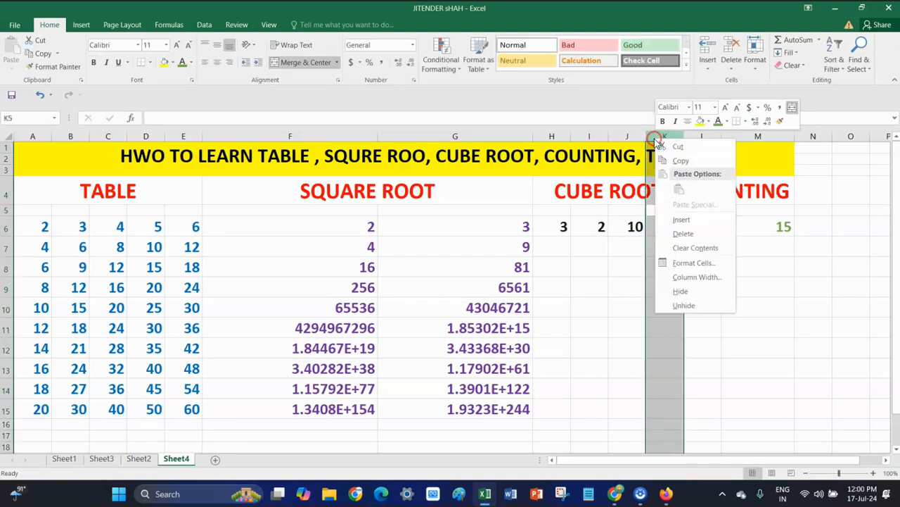
left_click(684, 233)
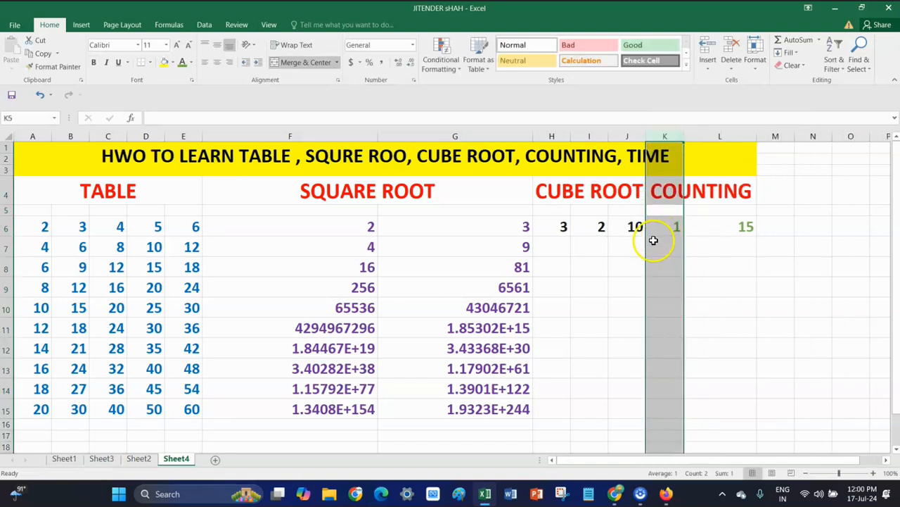
left_click(629, 266)
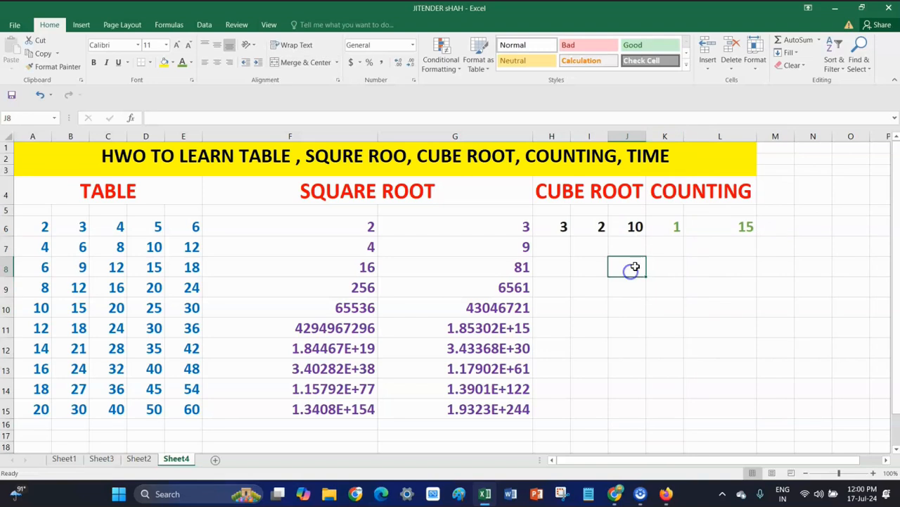
Delete column H, the first CUBE ROOT column, which starts with 3.
left_click(631, 226)
right_click(636, 229)
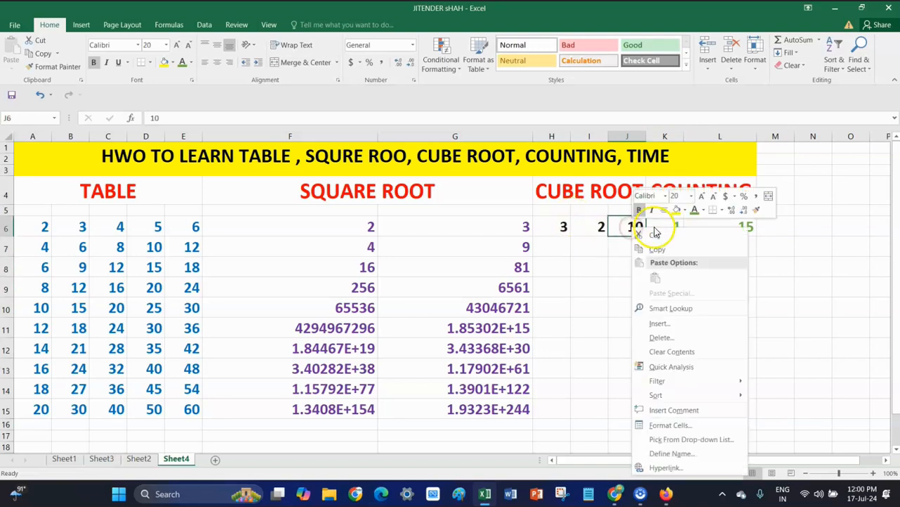
left_click(603, 230)
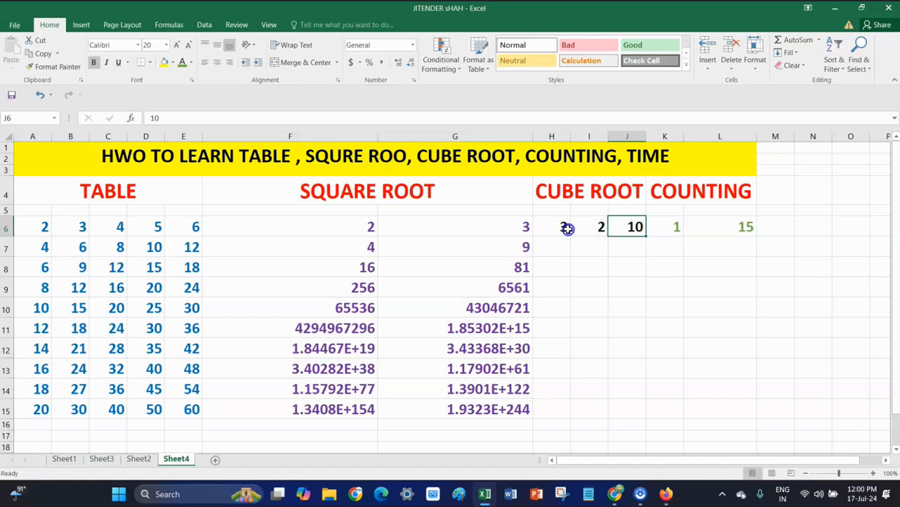
left_click(568, 229)
right_click(559, 136)
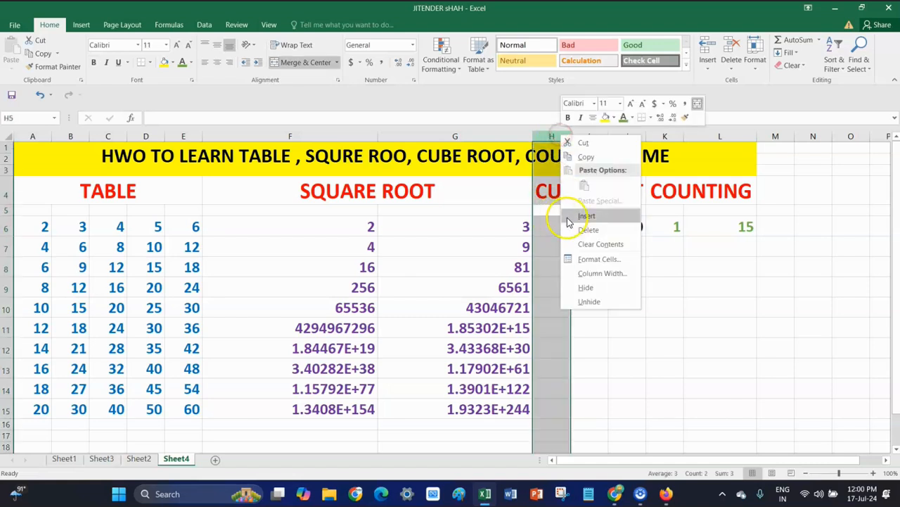
left_click(588, 230)
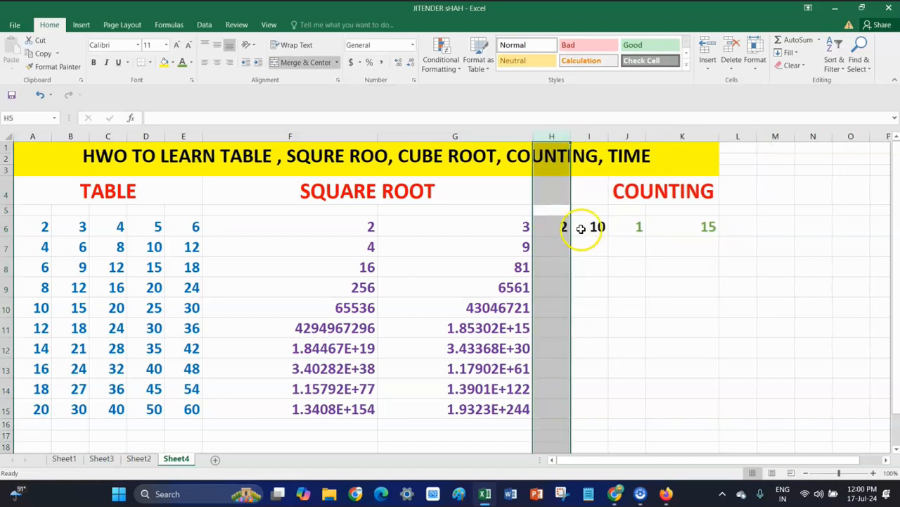
Widen columns I and H for the cube results and select H7 below the starting number 2.
left_click_drag(609, 134, 687, 137)
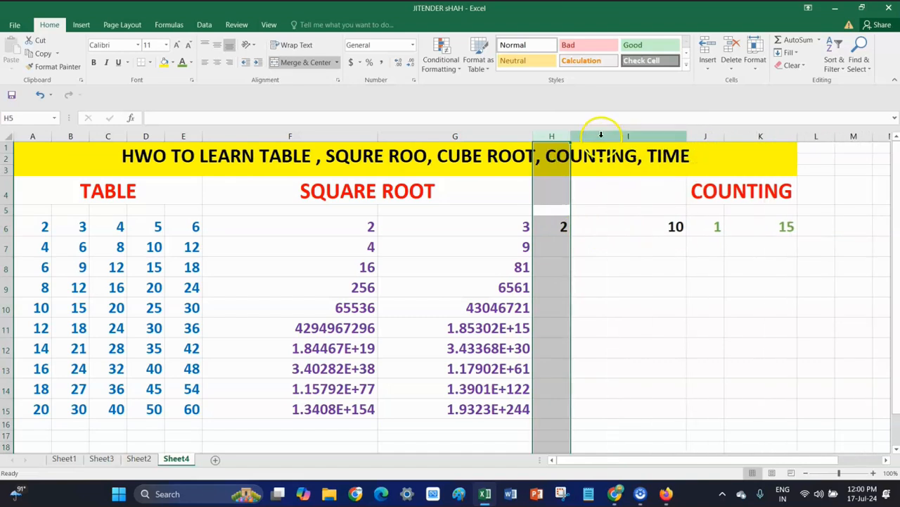
left_click_drag(571, 136, 638, 134)
left_click(623, 224)
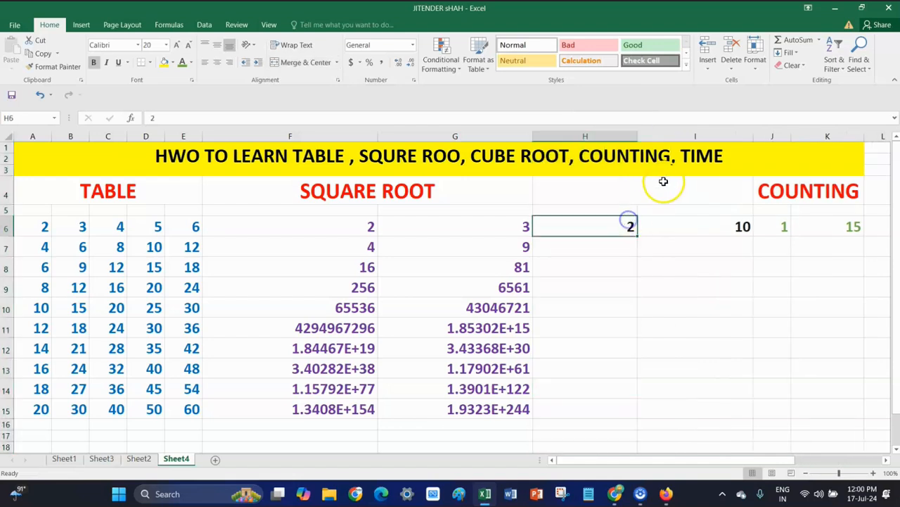
left_click(626, 246)
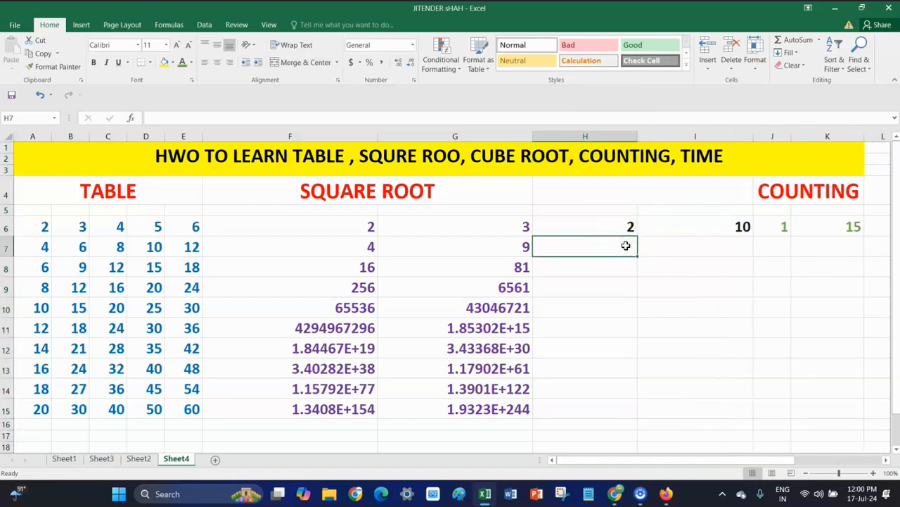
Enter the formula =POWER(H6,3) in H7 to cube the starting number above it.
type("=")
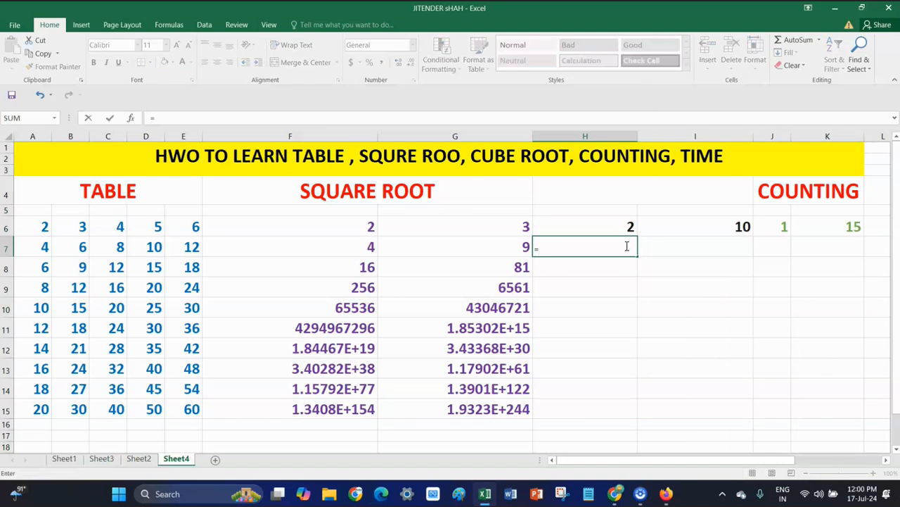
type("powe")
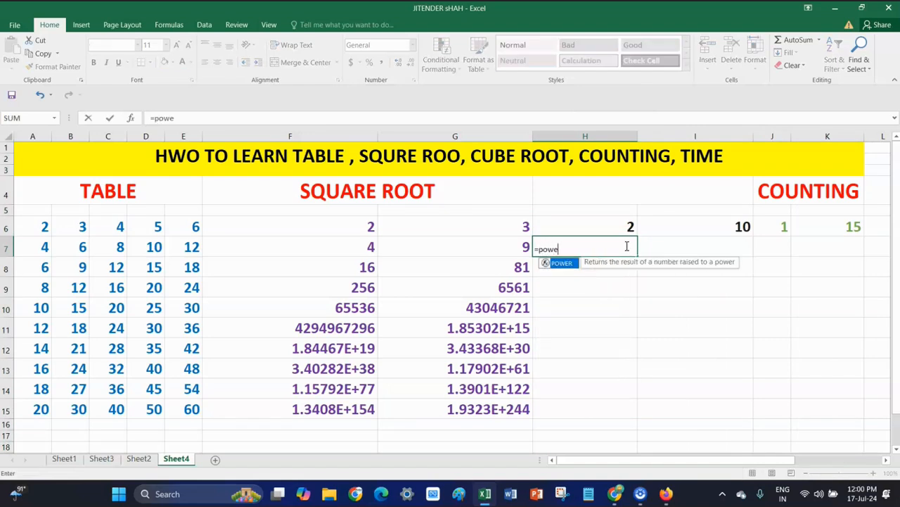
type("r(")
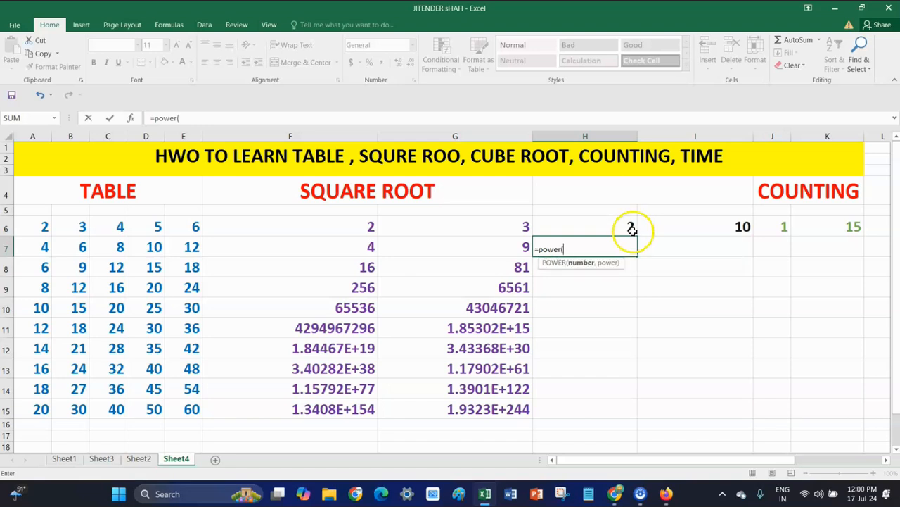
left_click(631, 228)
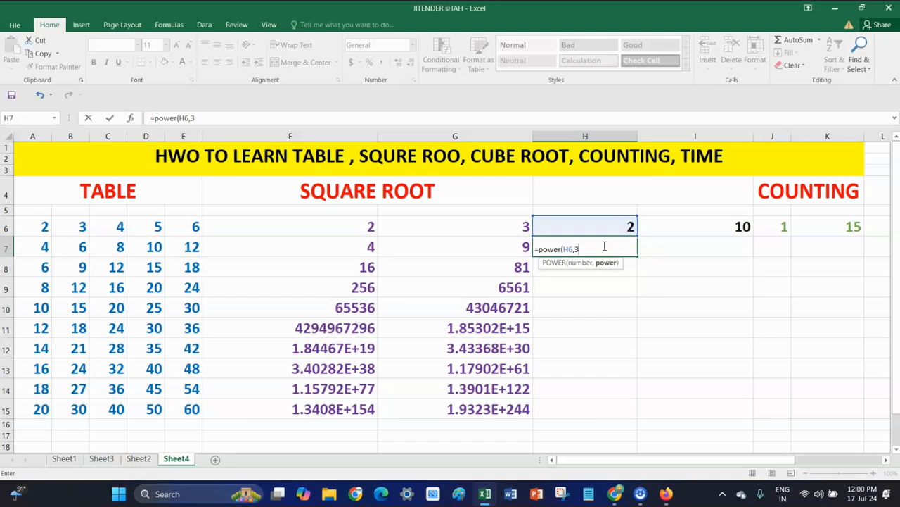
type(",3)")
key("Return")
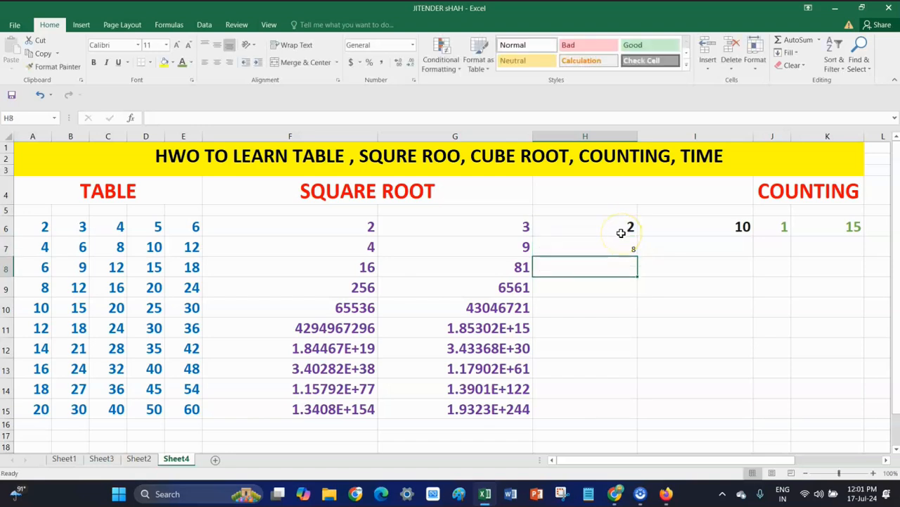
Copy the formatting of H6:I6 onto the cells below, through row 15.
left_click(626, 247)
left_click_drag(621, 226, 690, 226)
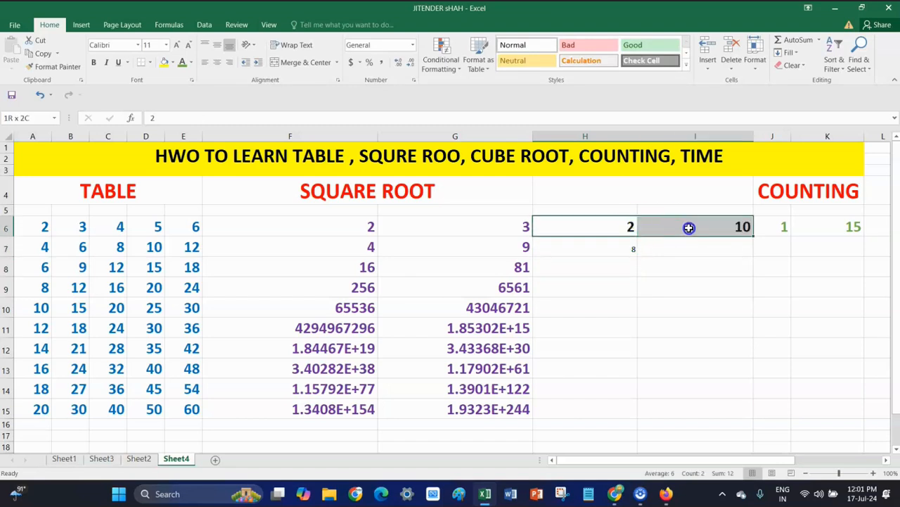
left_click(60, 67)
mouse_move(593, 249)
left_mouse_down()
mouse_move(653, 342)
mouse_move(657, 408)
left_mouse_up()
left_click(704, 288)
Fill the cube formula from H7 down to H15 and across into column I.
left_click(629, 247)
left_click_drag(638, 256, 634, 413)
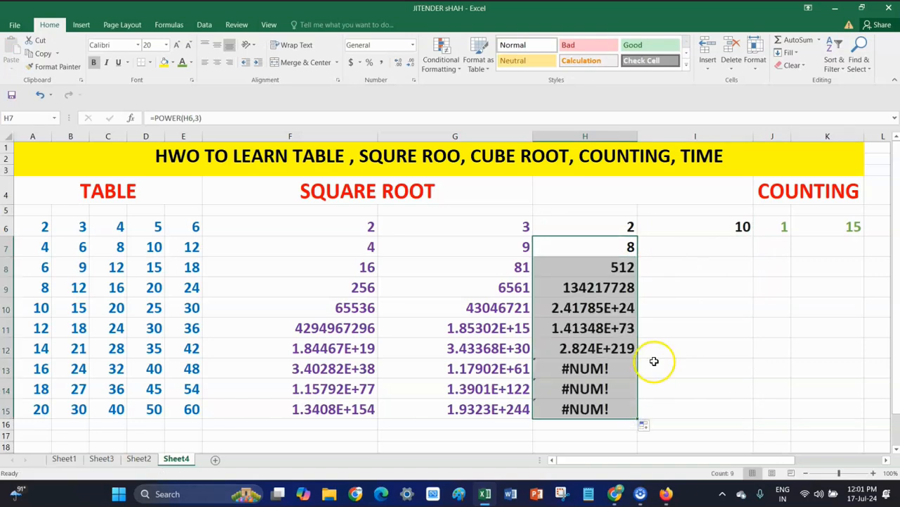
left_click_drag(637, 417, 730, 413)
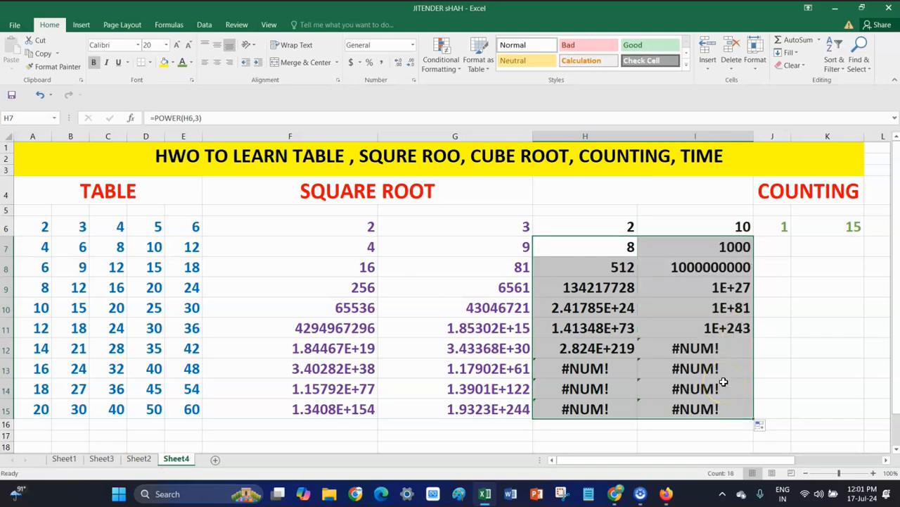
Remove the bold formatting from the square and cube results in F6:I15.
left_click_drag(335, 225, 700, 405)
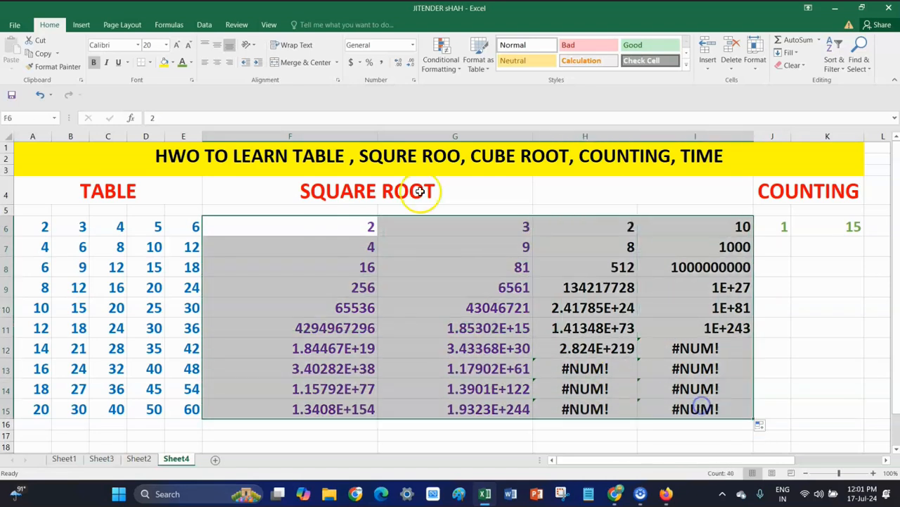
left_click(95, 63)
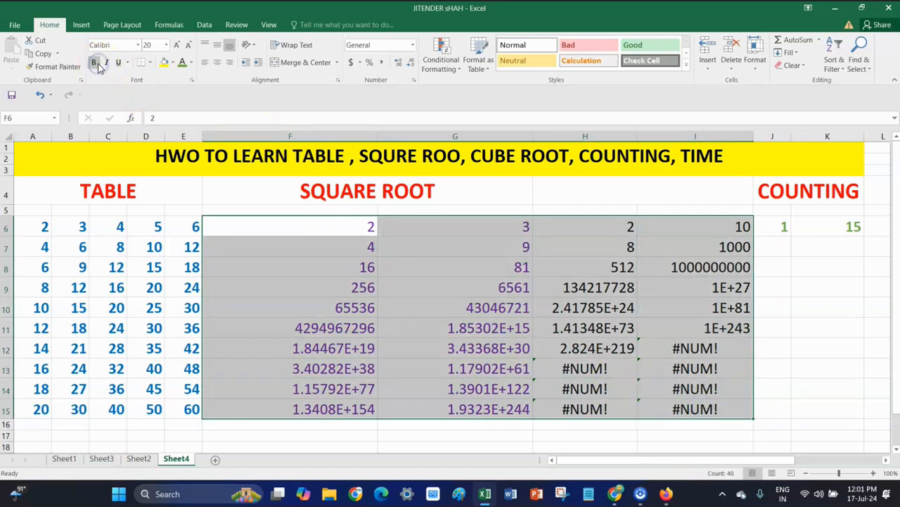
left_click(166, 45)
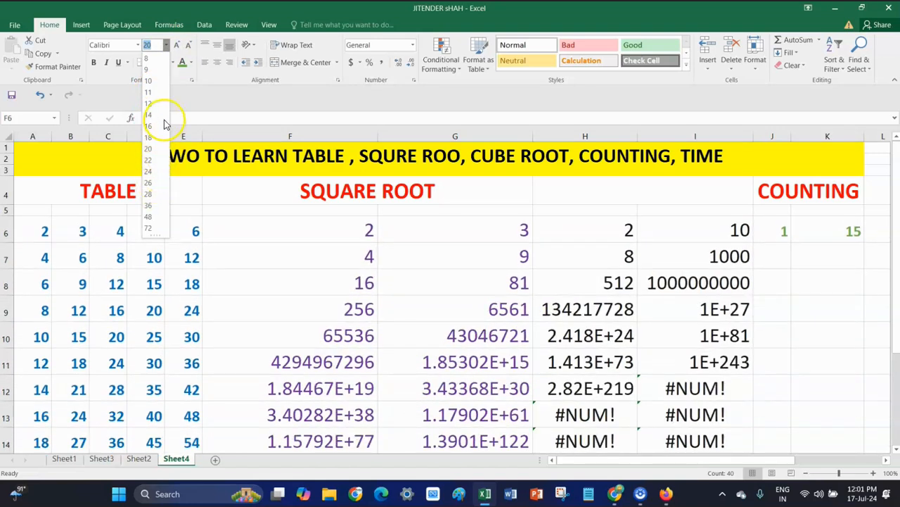
left_click(218, 96)
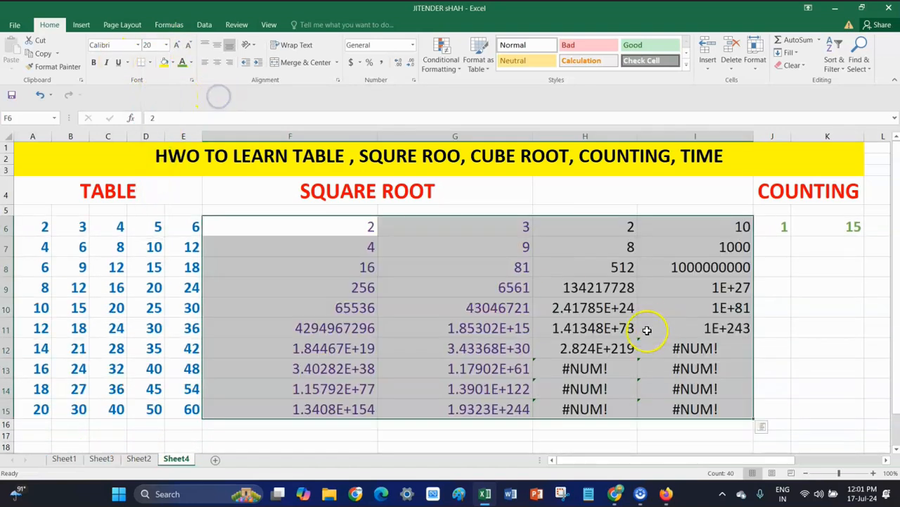
left_click(643, 332)
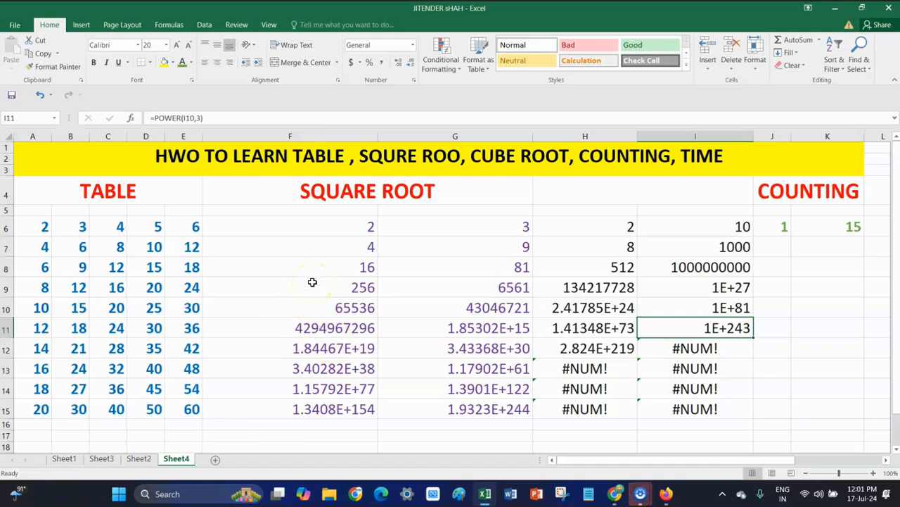
Apply Wrap Text to cell I11 and columns F and G, and widen column H.
left_click(295, 49)
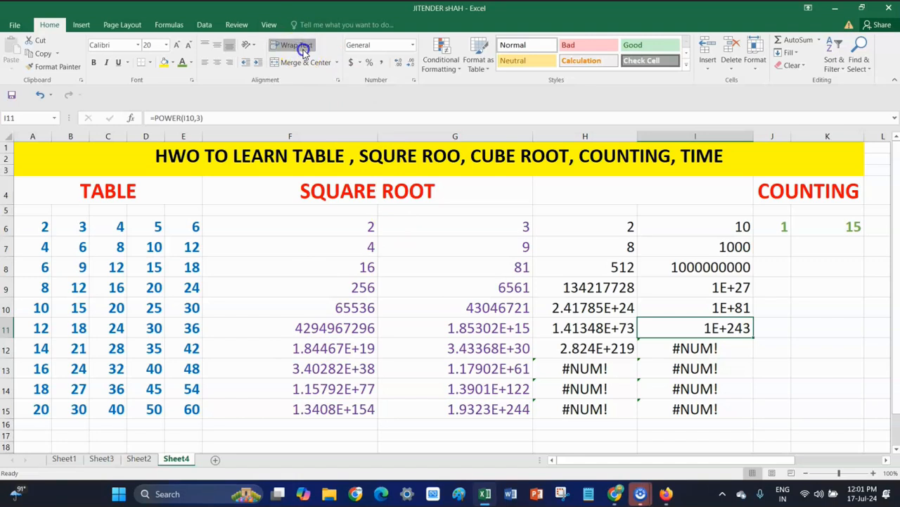
left_click(349, 135)
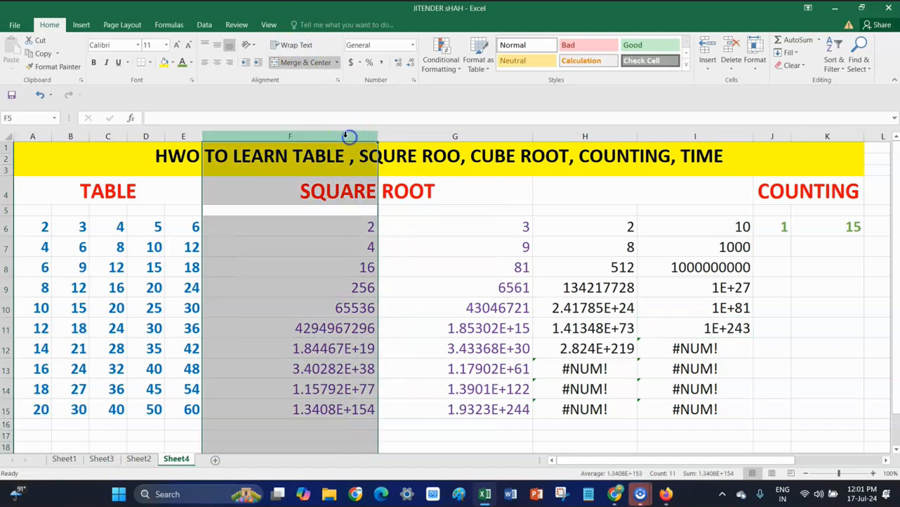
left_click(303, 46)
left_click(304, 44)
left_click(305, 45)
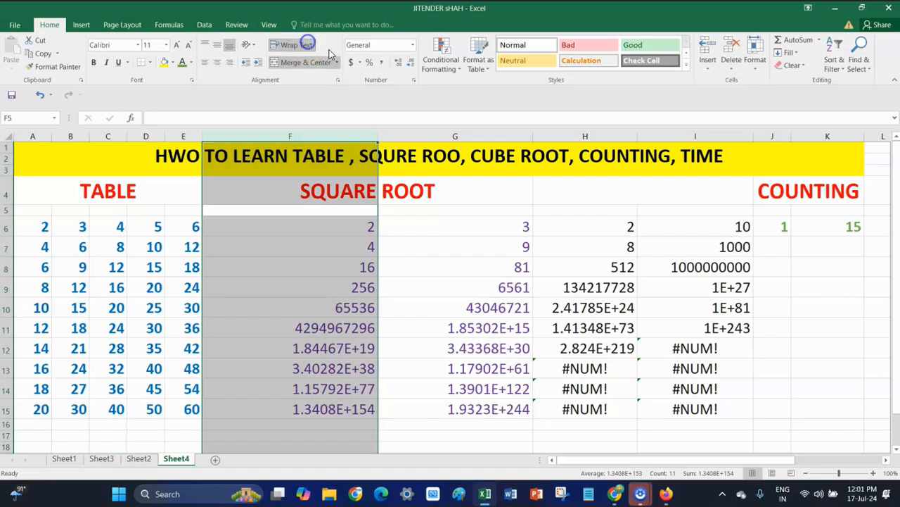
left_click(498, 131)
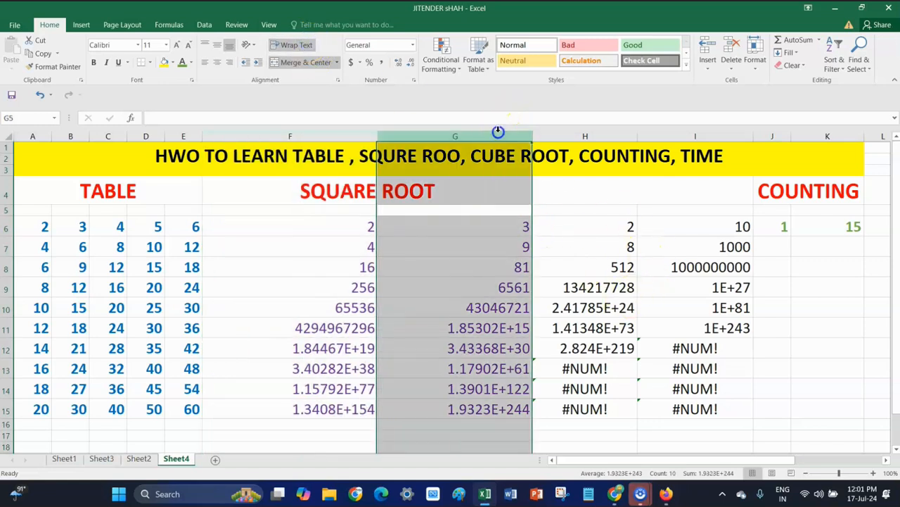
left_click(308, 47)
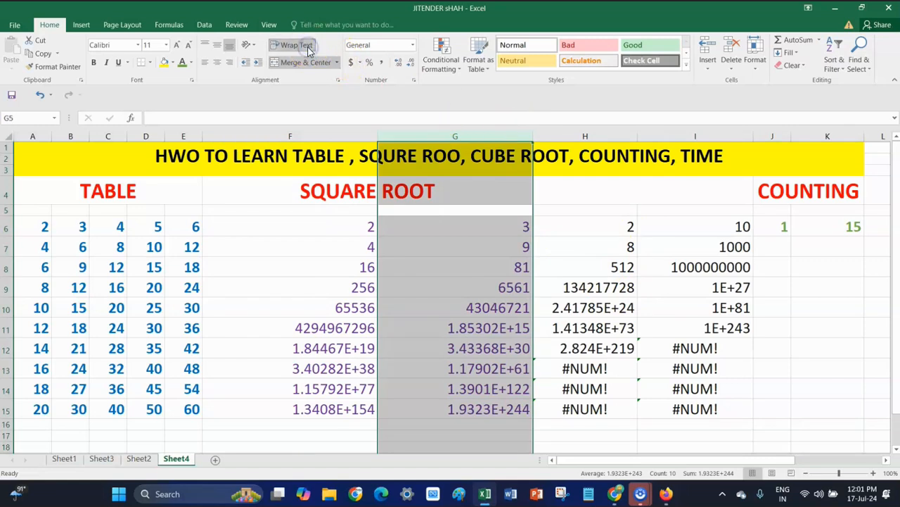
left_click(508, 407)
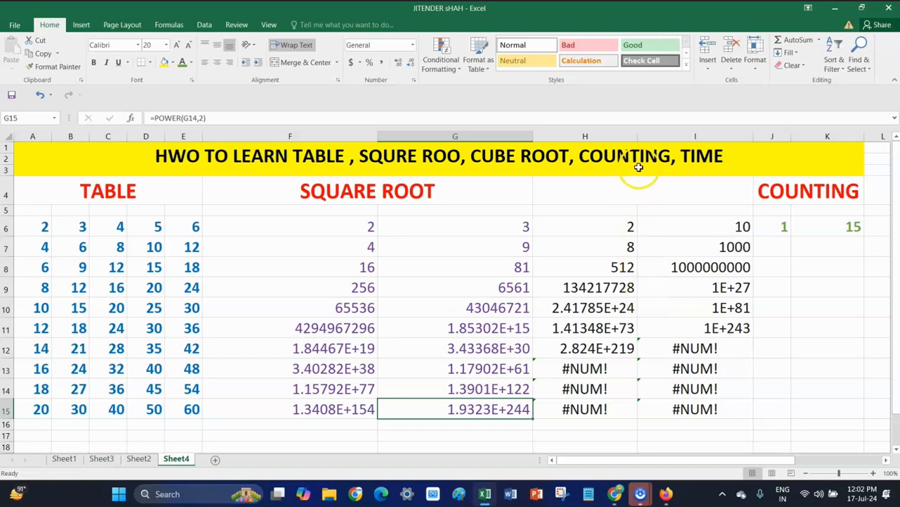
left_click_drag(638, 139, 672, 138)
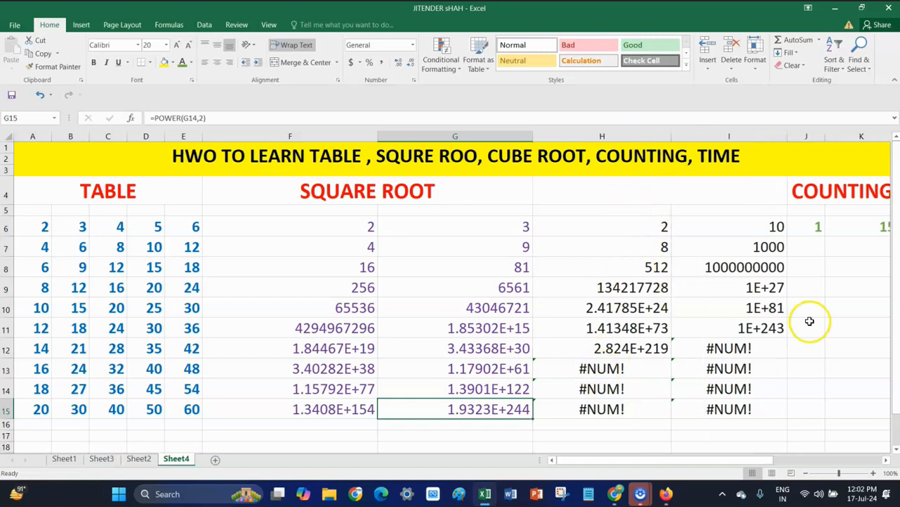
Enter 2 in J7 under COUNTING and fill the series from J6:J7 down to J15, keeping it out of column K.
left_click_drag(599, 458, 693, 460)
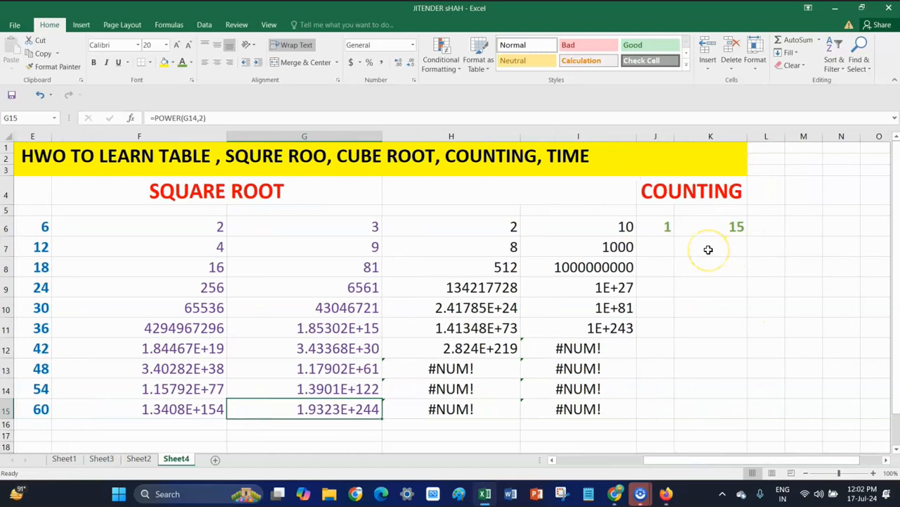
left_click(665, 227)
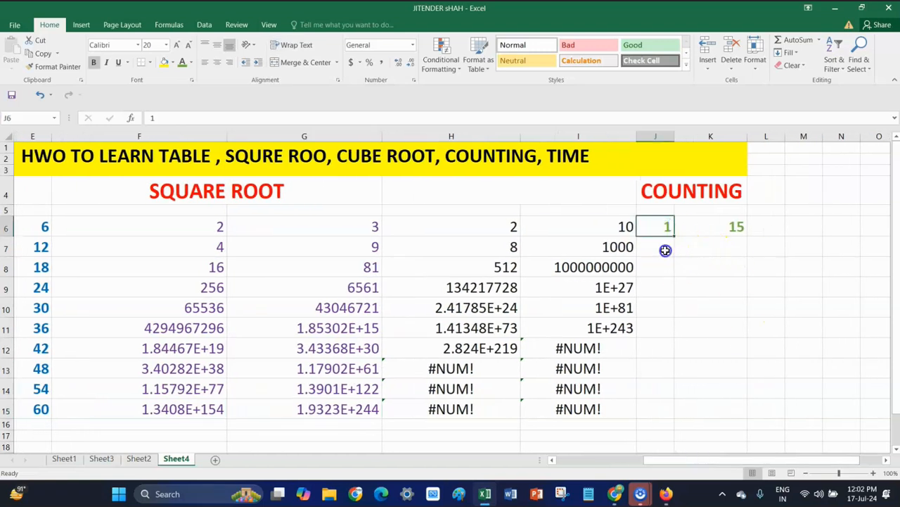
left_click(665, 250)
type("2")
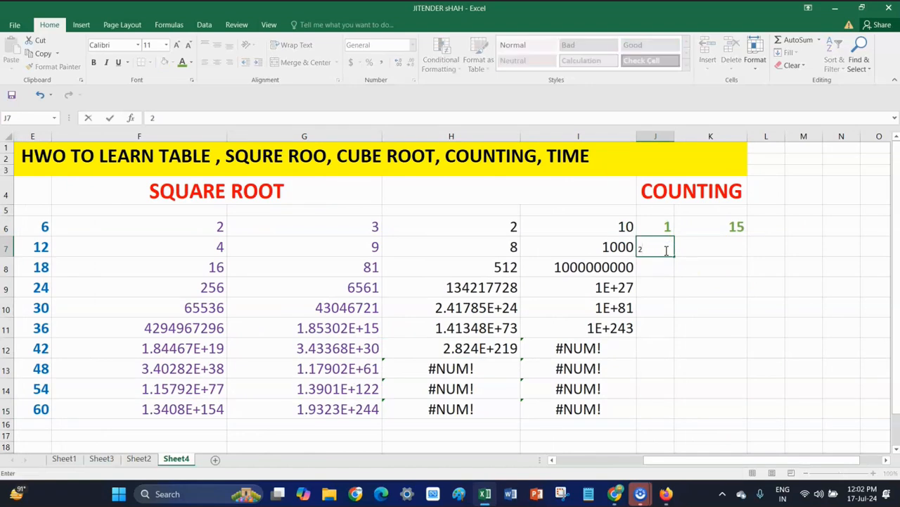
left_click(718, 249)
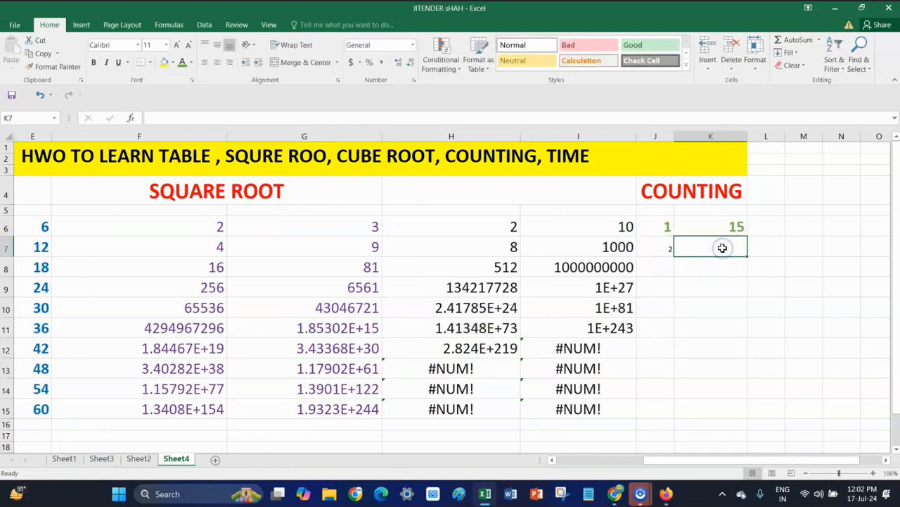
type("1")
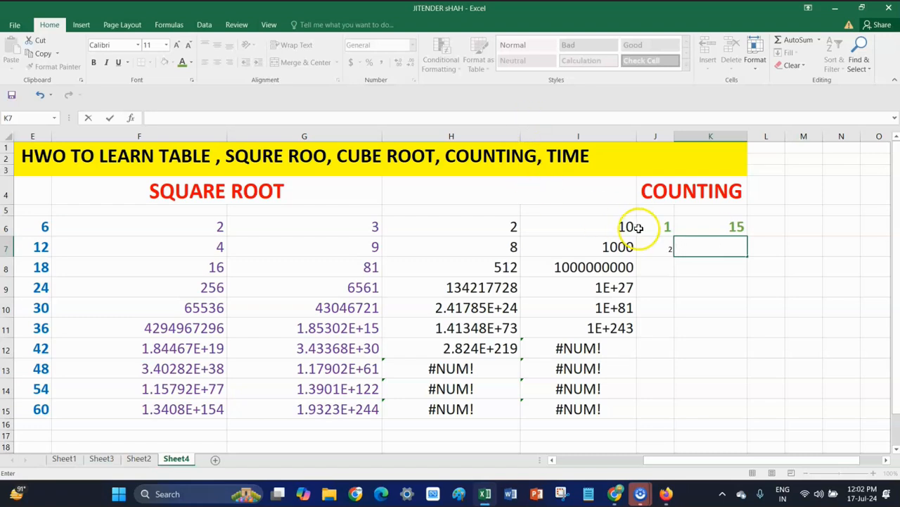
left_click_drag(655, 227, 668, 413)
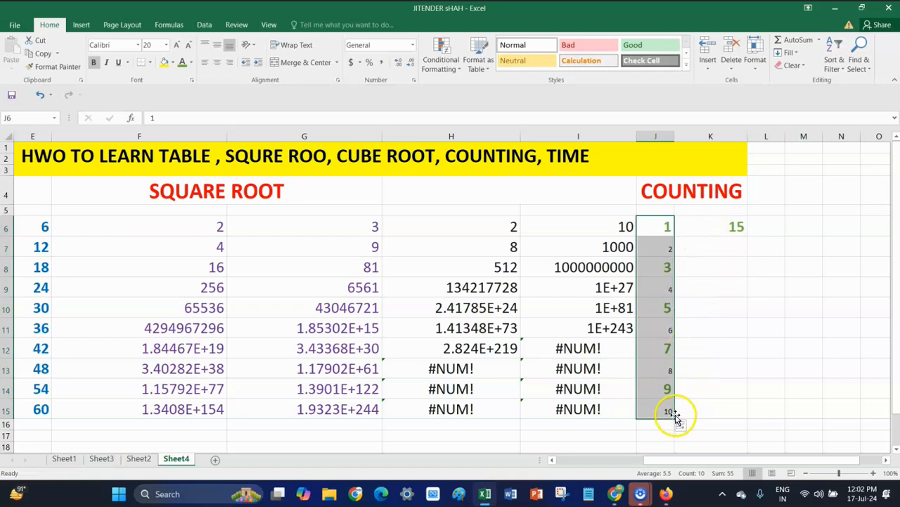
left_click_drag(676, 419, 736, 416)
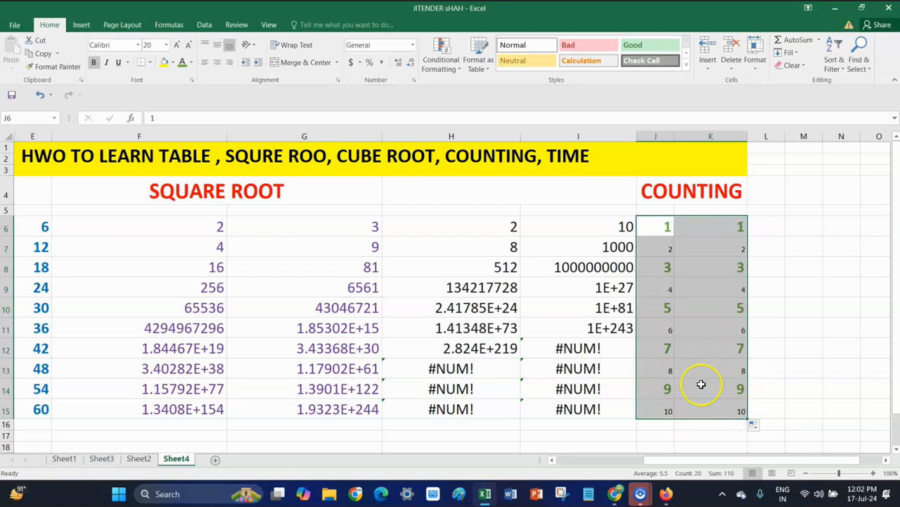
key("ctrl+z")
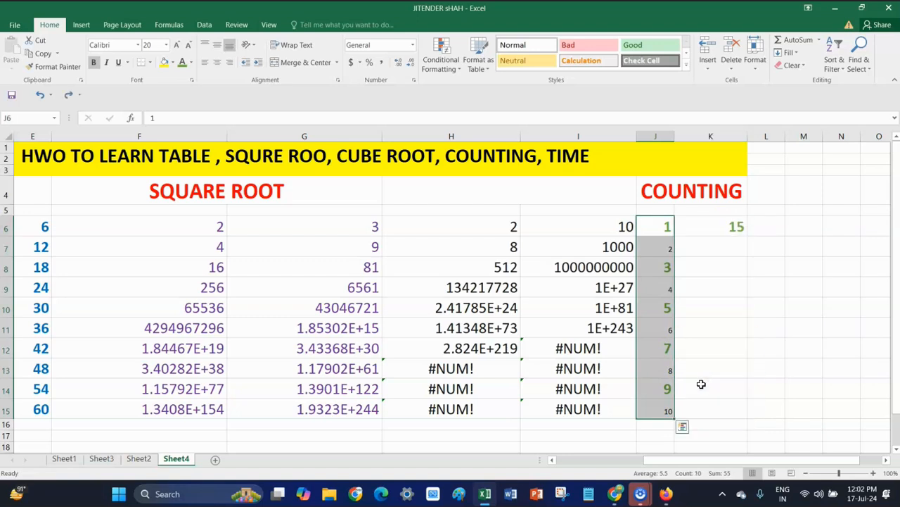
Enter 16 in K7 and fill the series from K6:K7 down to K15.
left_click(735, 225)
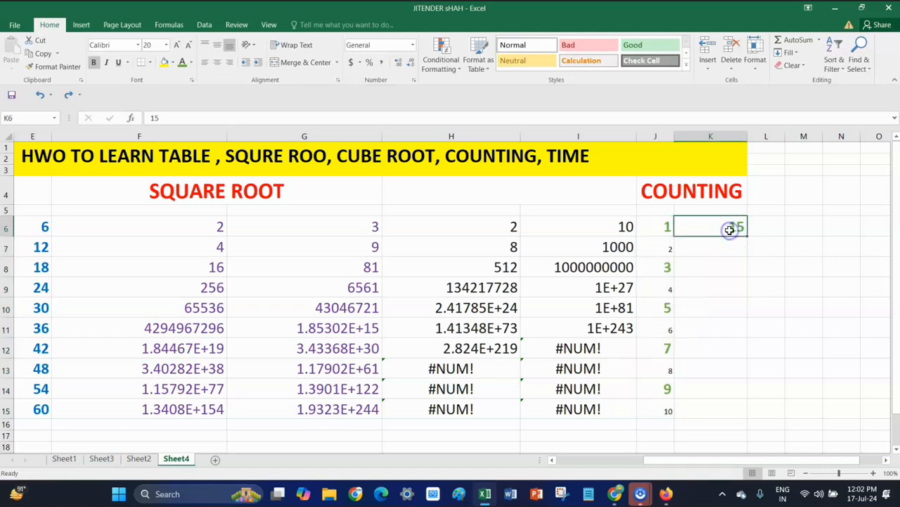
left_click(727, 247)
type("16")
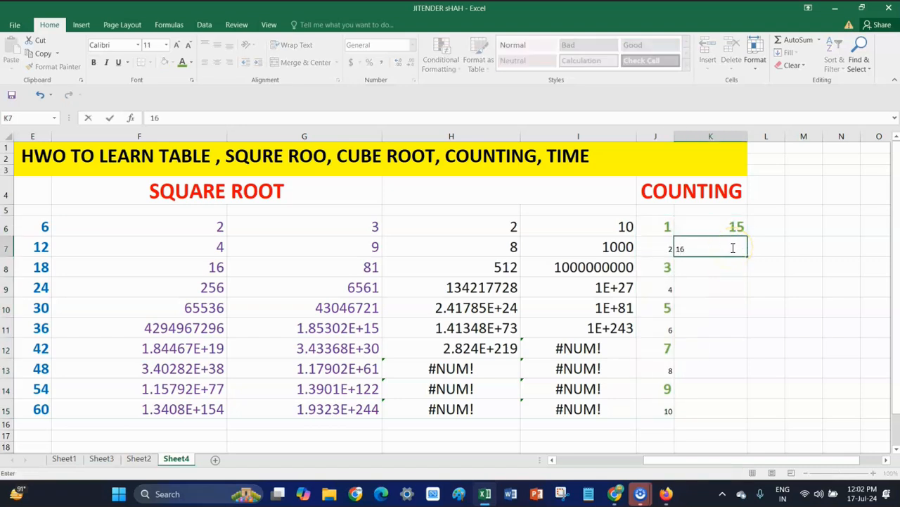
left_click(732, 226)
left_click_drag(739, 227, 755, 255)
left_click(727, 226)
left_click_drag(728, 225, 738, 415)
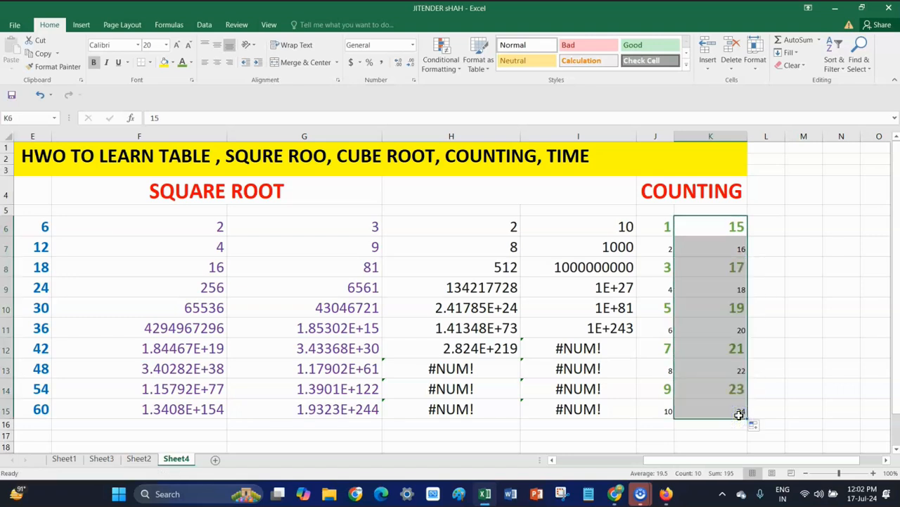
Copy the formatting of J6:K6 onto the counting numbers in J7:K15.
left_click_drag(668, 226, 708, 230)
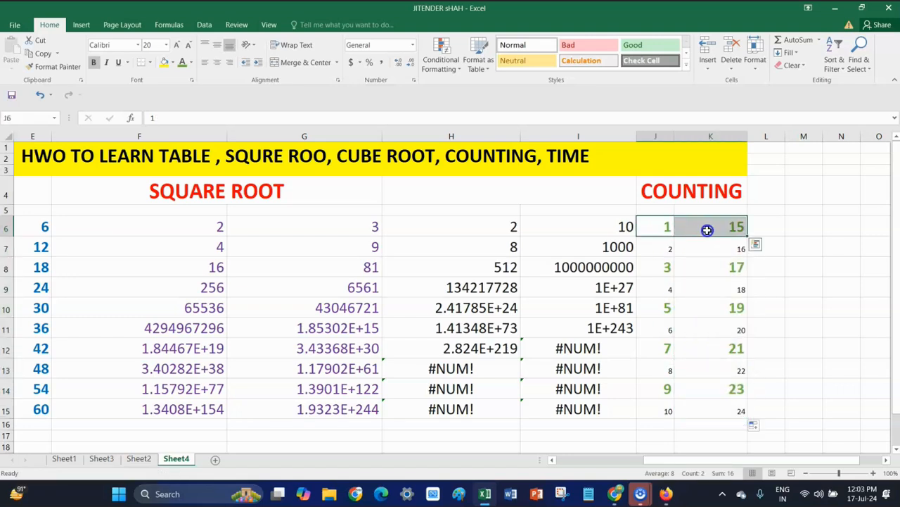
left_click(58, 66)
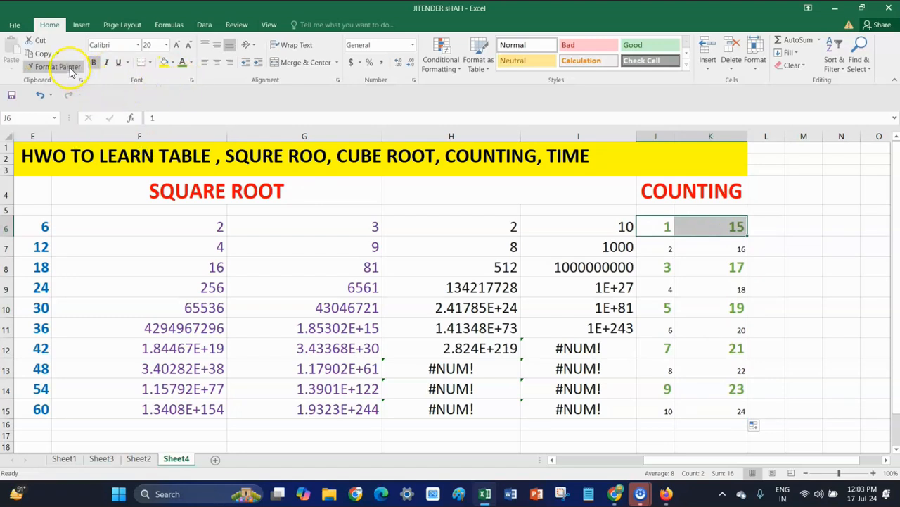
mouse_move(667, 247)
left_mouse_down()
mouse_move(700, 256)
mouse_move(732, 407)
left_mouse_up()
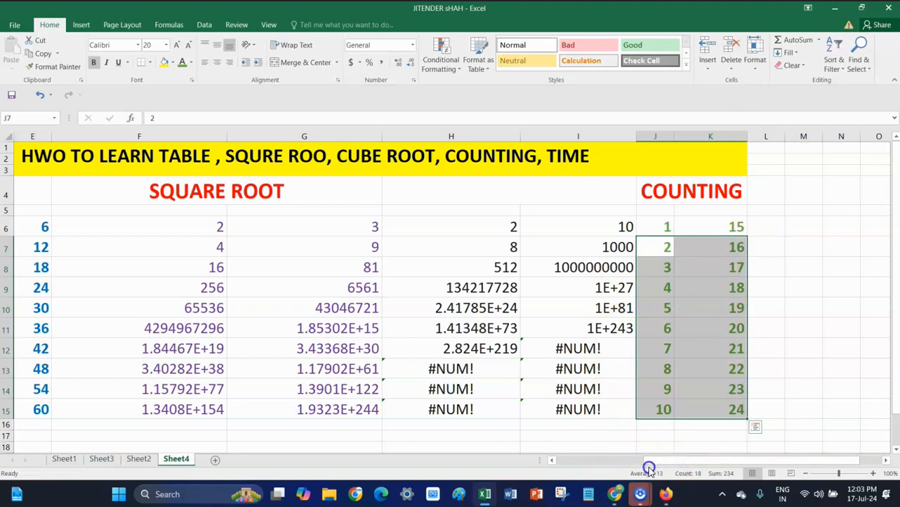
left_click(806, 473)
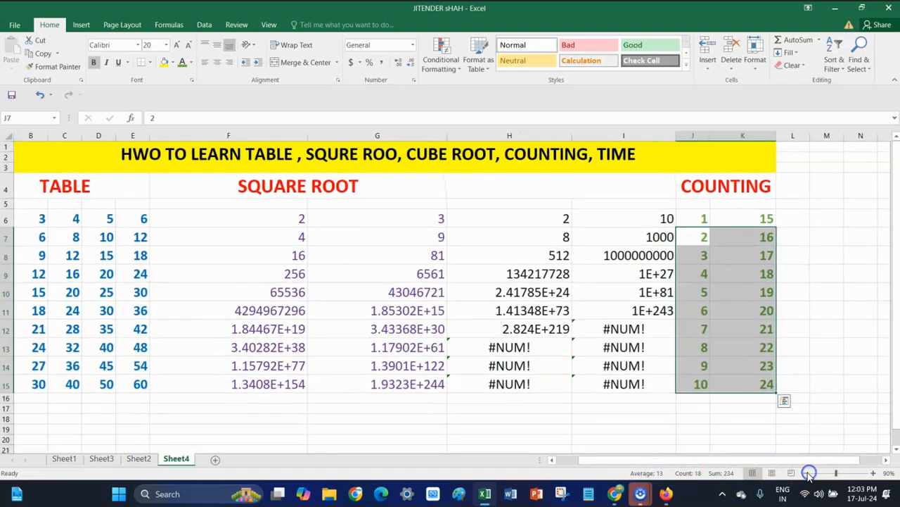
left_click(805, 473)
left_click_drag(665, 459, 638, 467)
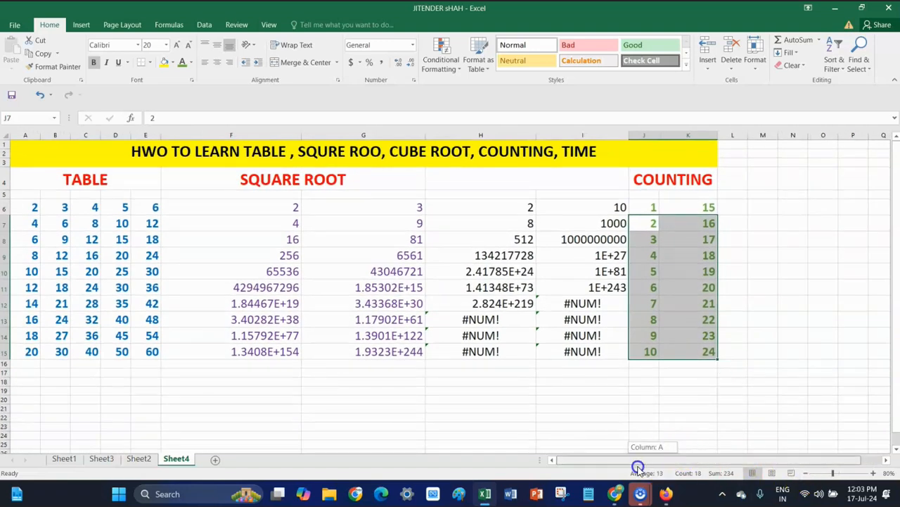
left_click(875, 474)
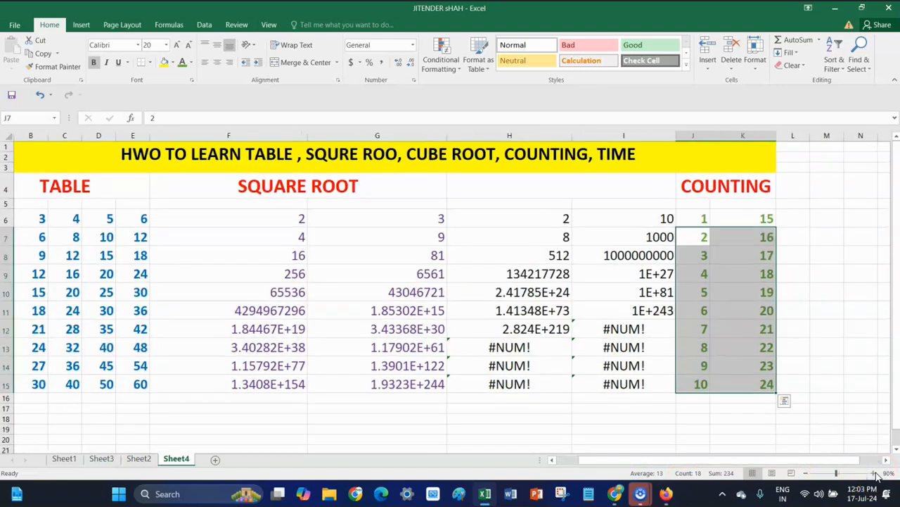